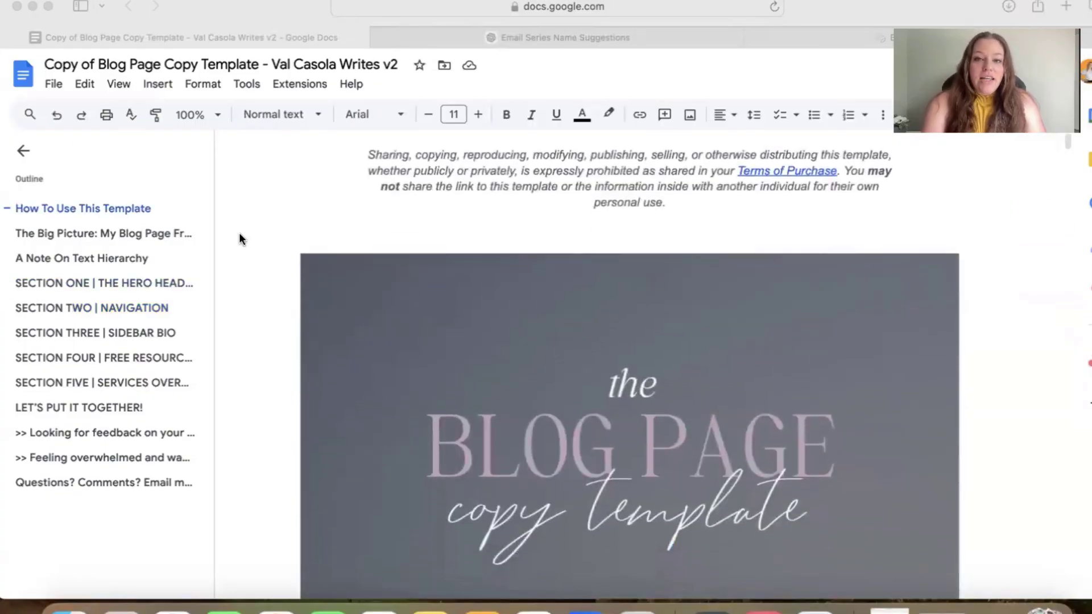
scroll(251, 271, "down", 1)
scroll(251, 272, "up", 1)
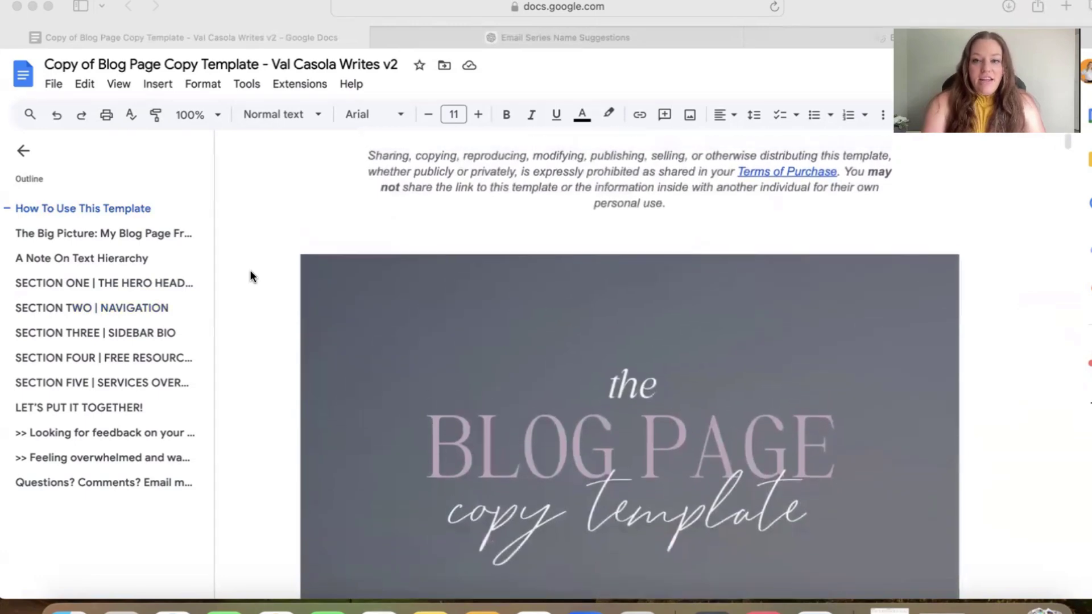
scroll(251, 272, "down", 3)
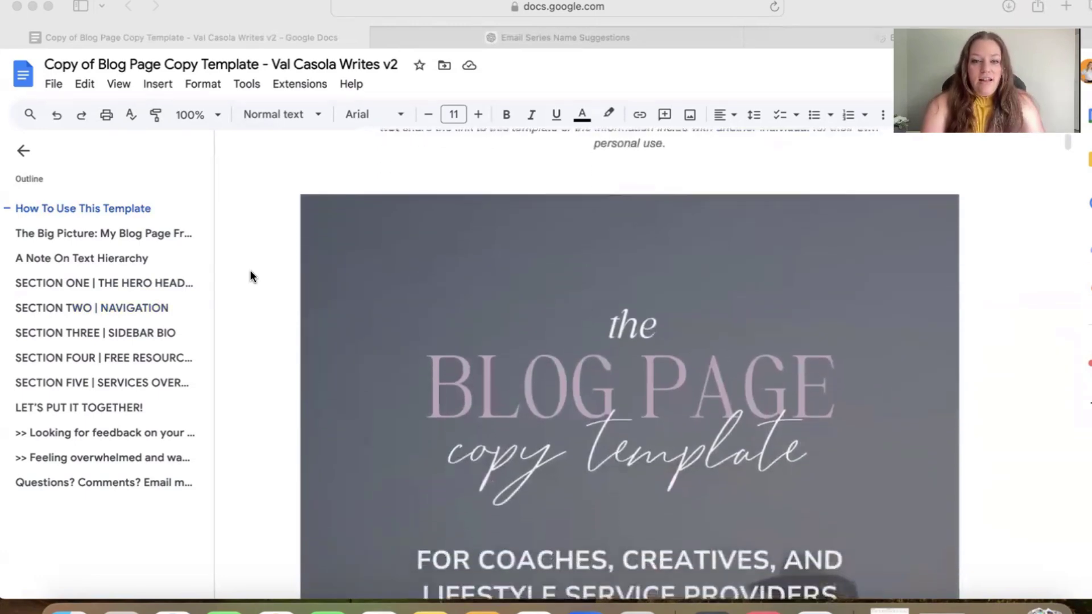
scroll(251, 271, "down", 10)
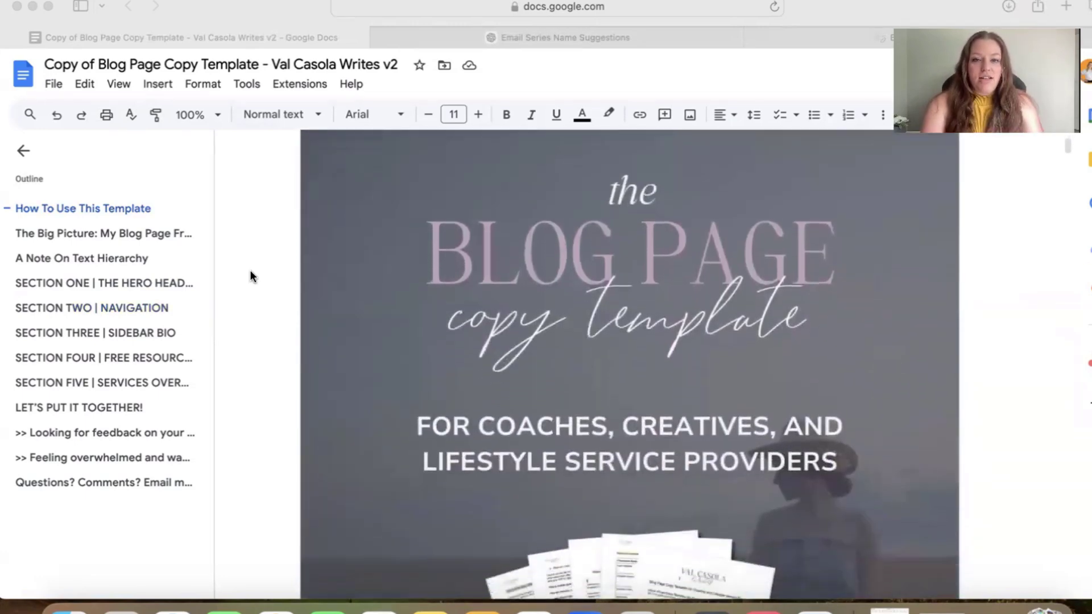
scroll(251, 270, "down", 10)
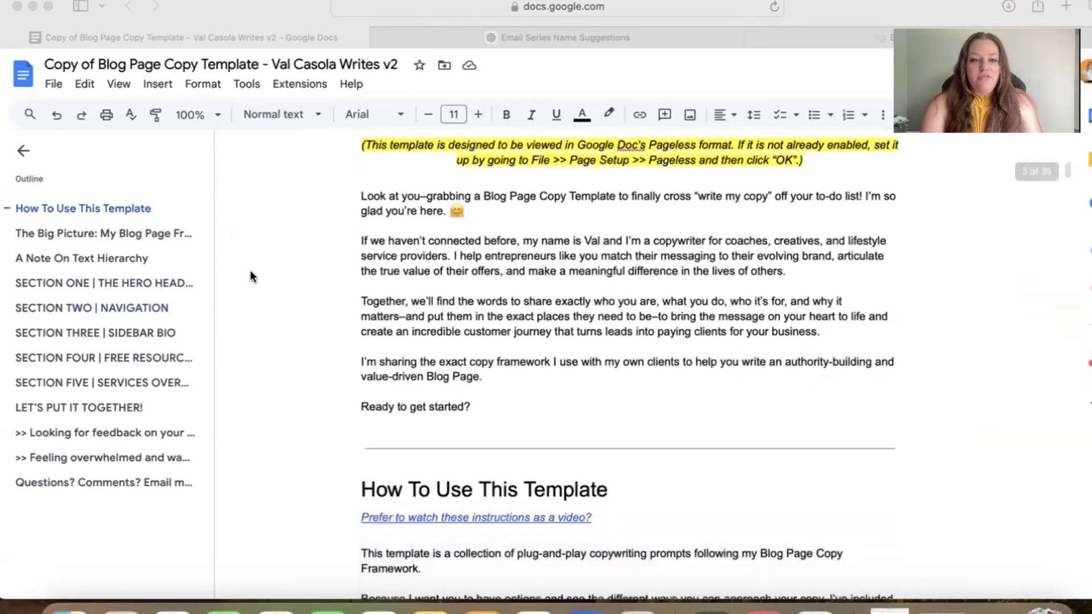
scroll(385, 412, "down", 10)
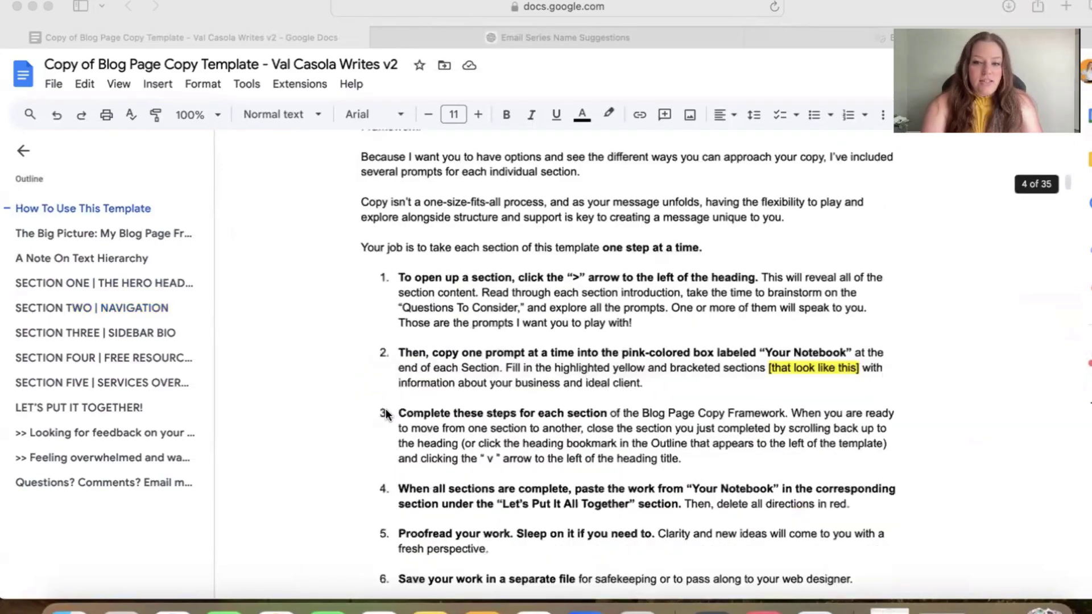
scroll(385, 412, "down", 5)
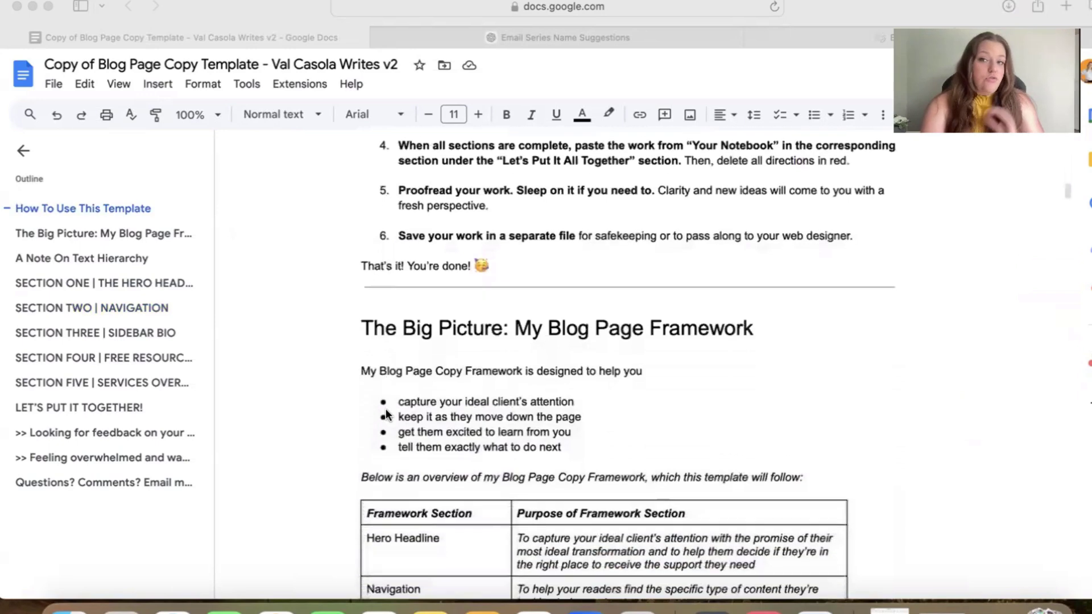
scroll(386, 411, "down", 7)
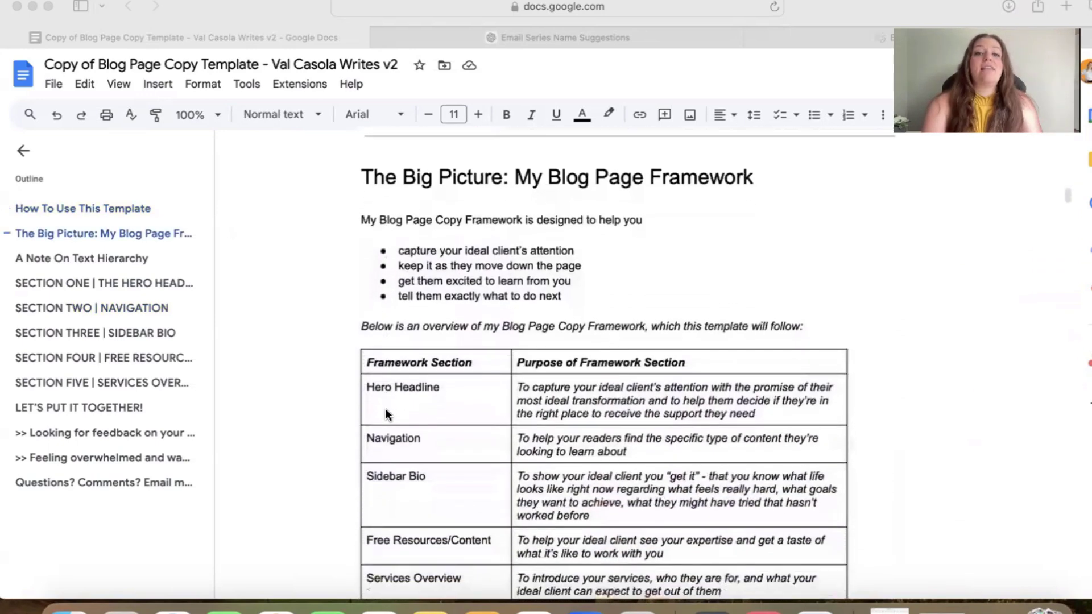
scroll(386, 414, "down", 10)
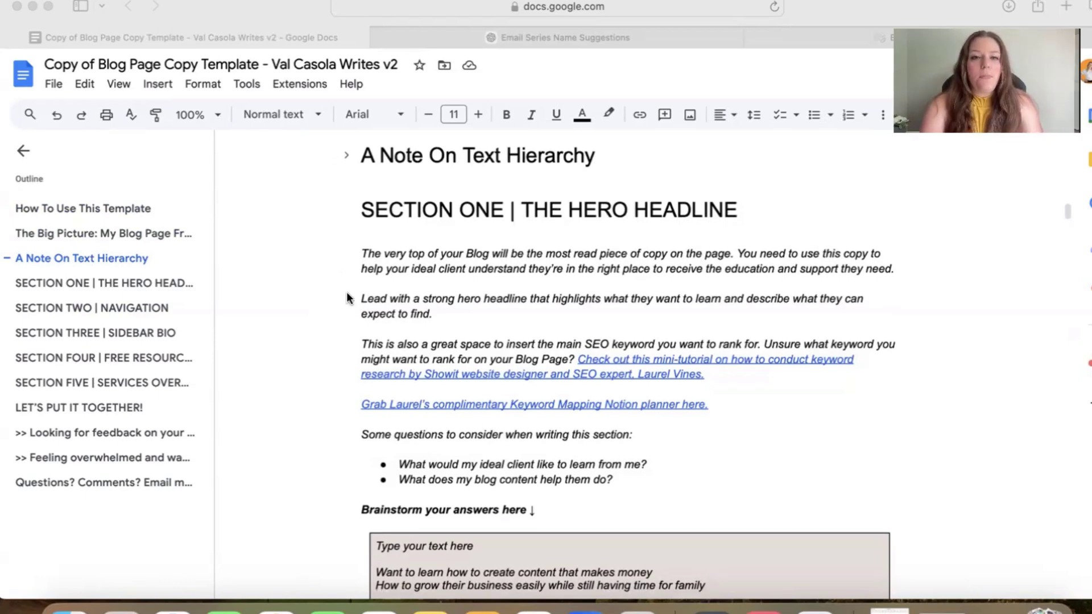
- Scroll to the Section One HERO heading and highlight the Hero Headline Idea #1 block
scroll(345, 267, "down", 1)
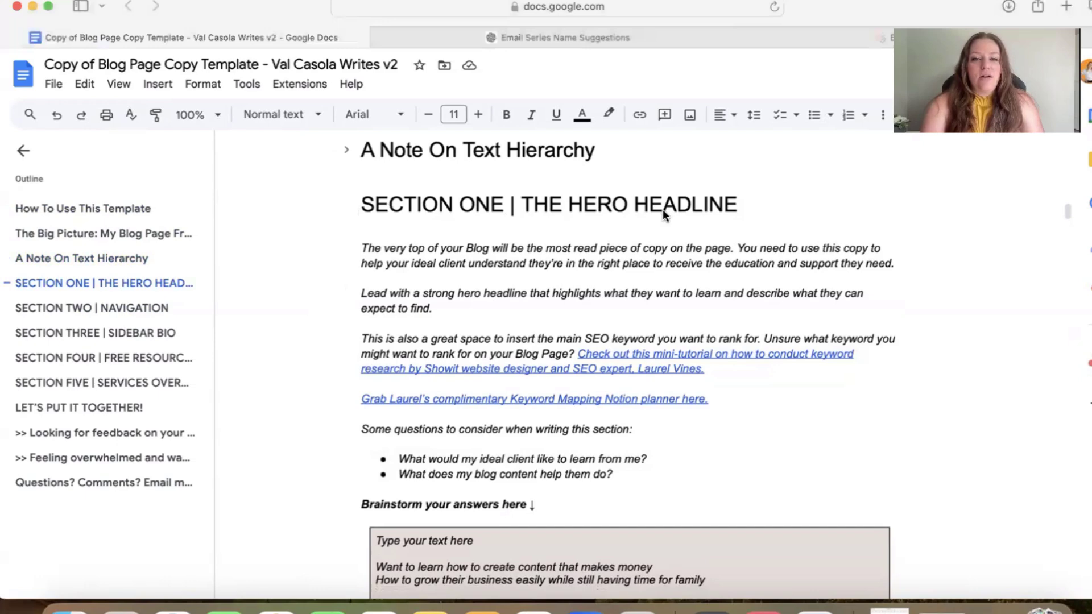
double_click(617, 205)
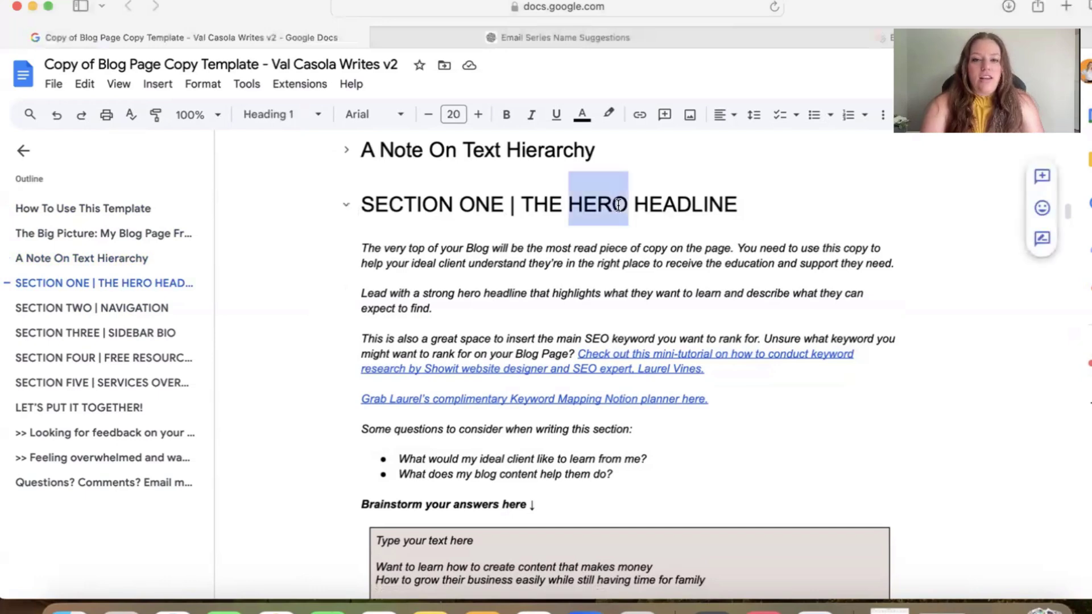
left_click(654, 236)
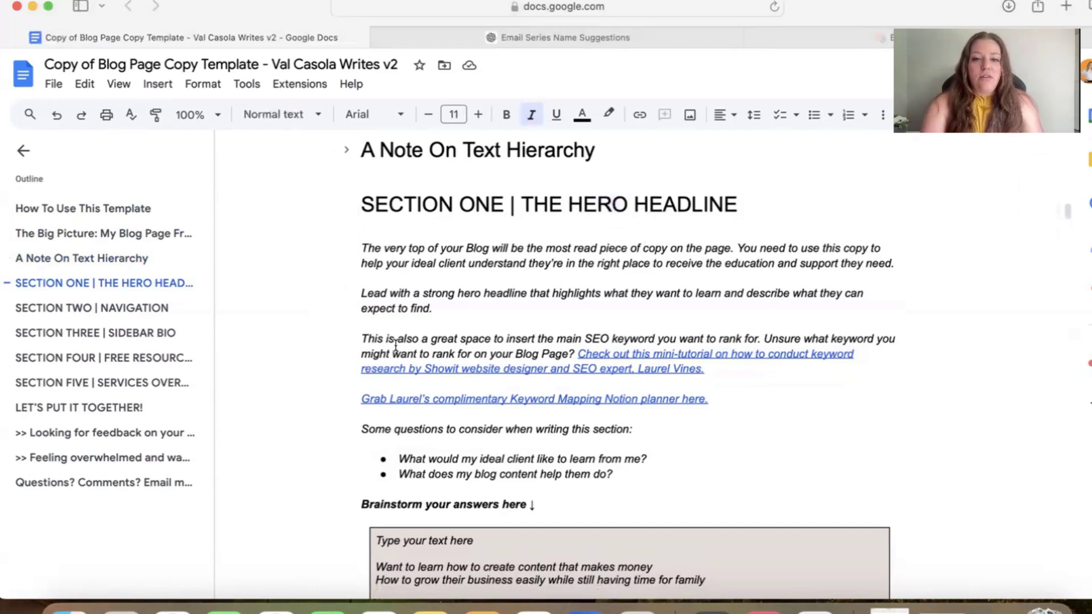
scroll(395, 345, "down", 5)
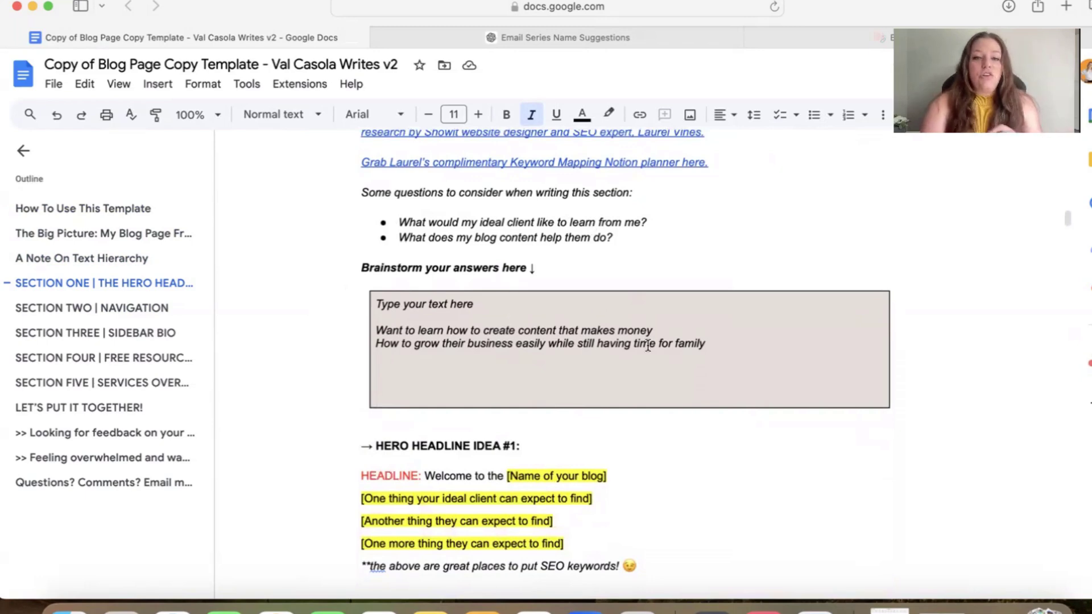
scroll(646, 343, "down", 3)
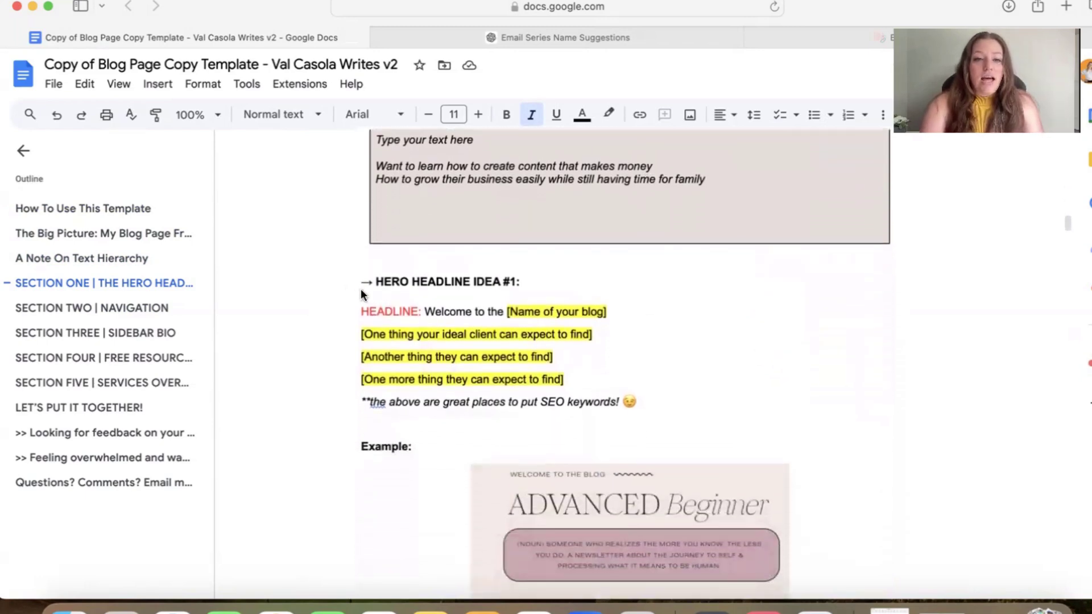
left_click_drag(355, 284, 655, 397)
left_click(612, 372)
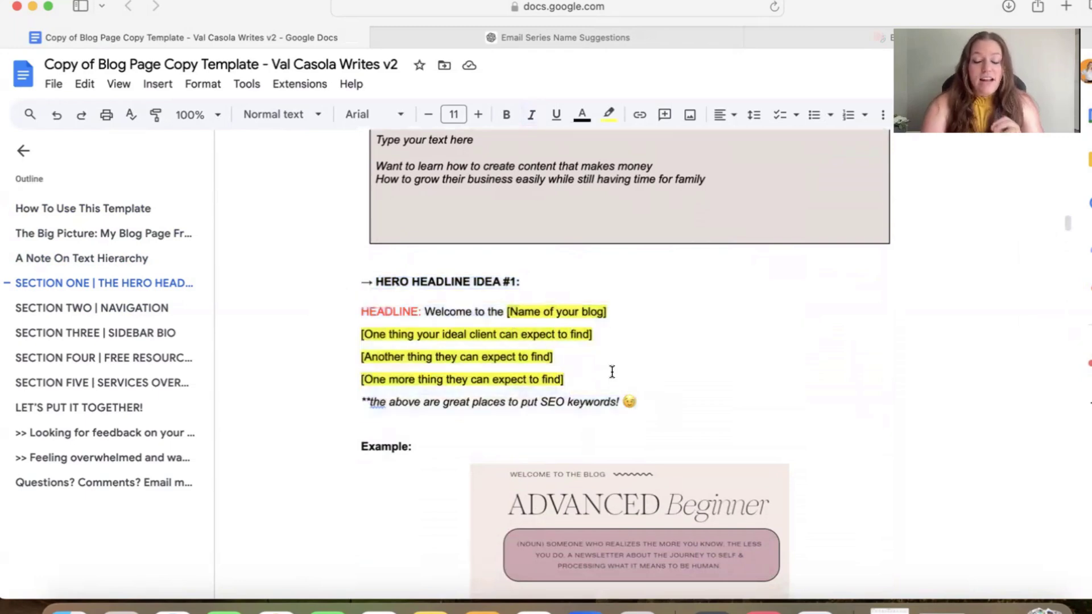
- Settle the view on Hero Headline Idea #1 with its 'Welcome to the [Name of your blog]' prompt
scroll(612, 372, "down", 1)
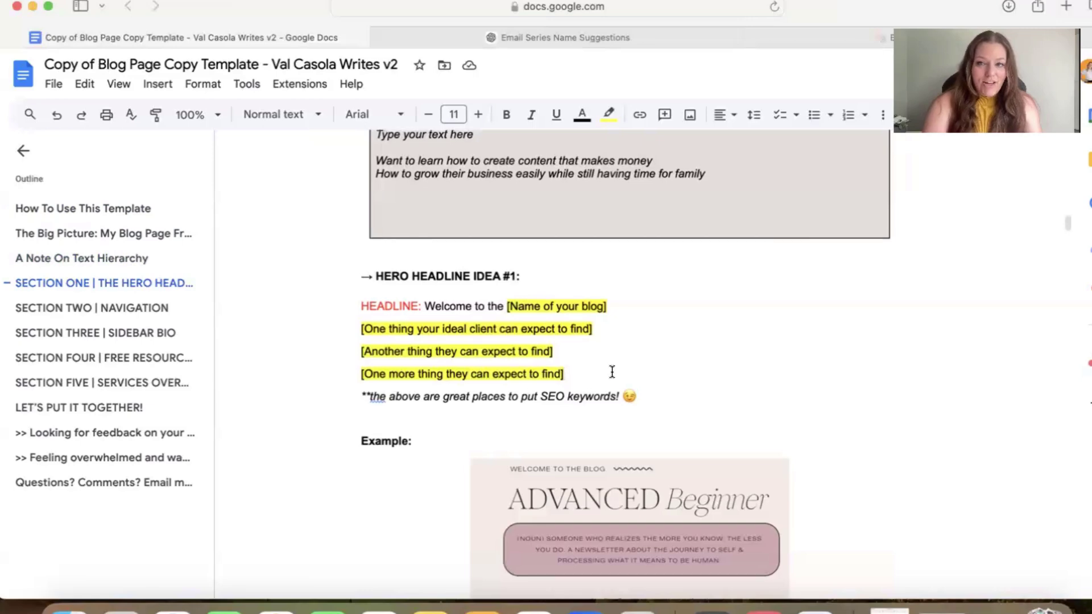
scroll(612, 372, "up", 1)
scroll(613, 353, "down", 5)
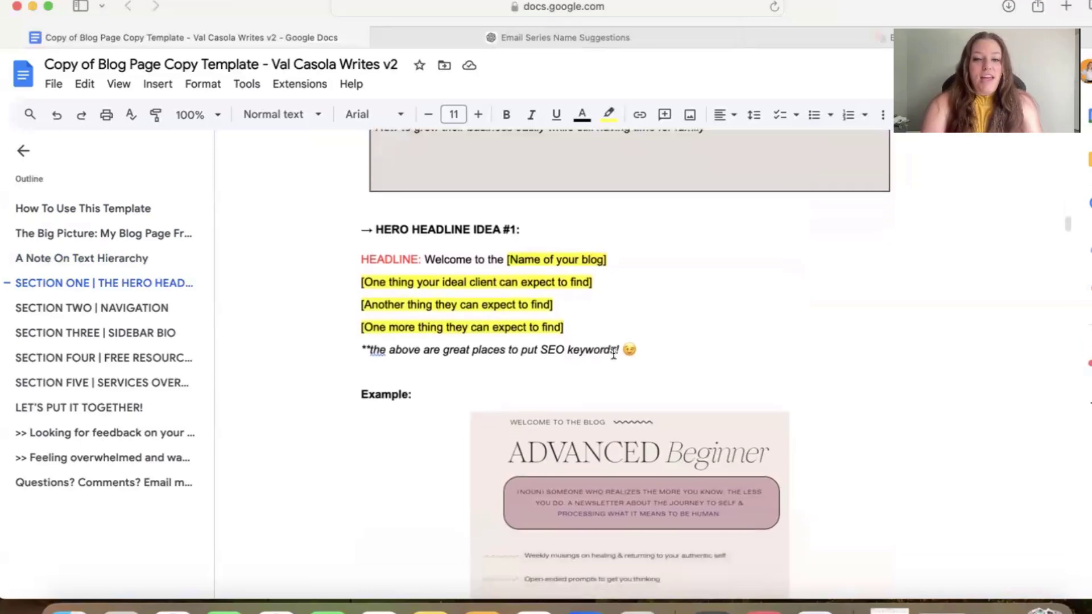
scroll(798, 331, "down", 2)
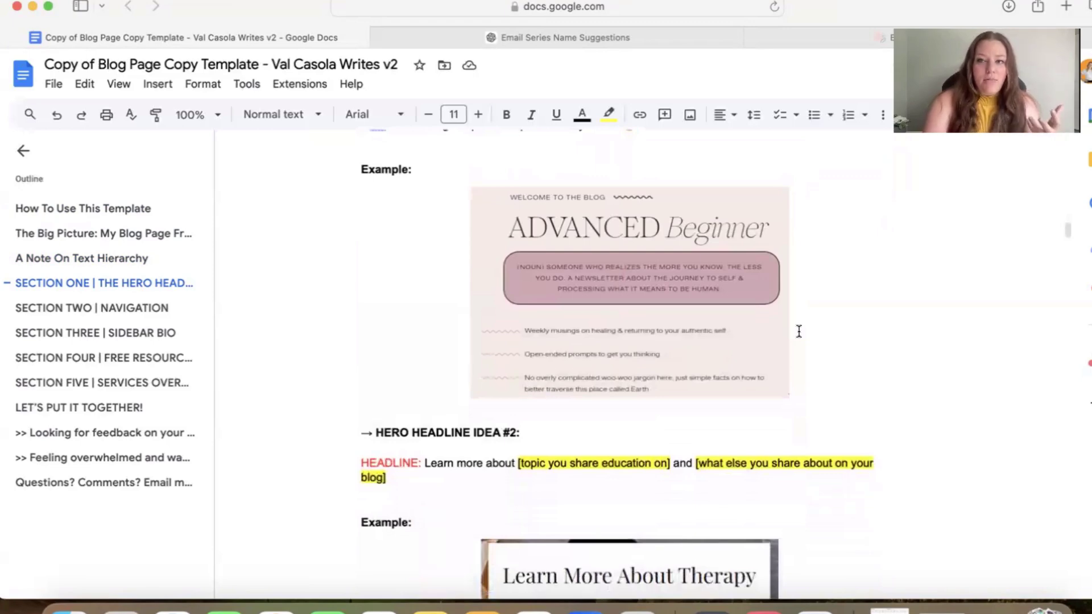
scroll(799, 332, "down", 8)
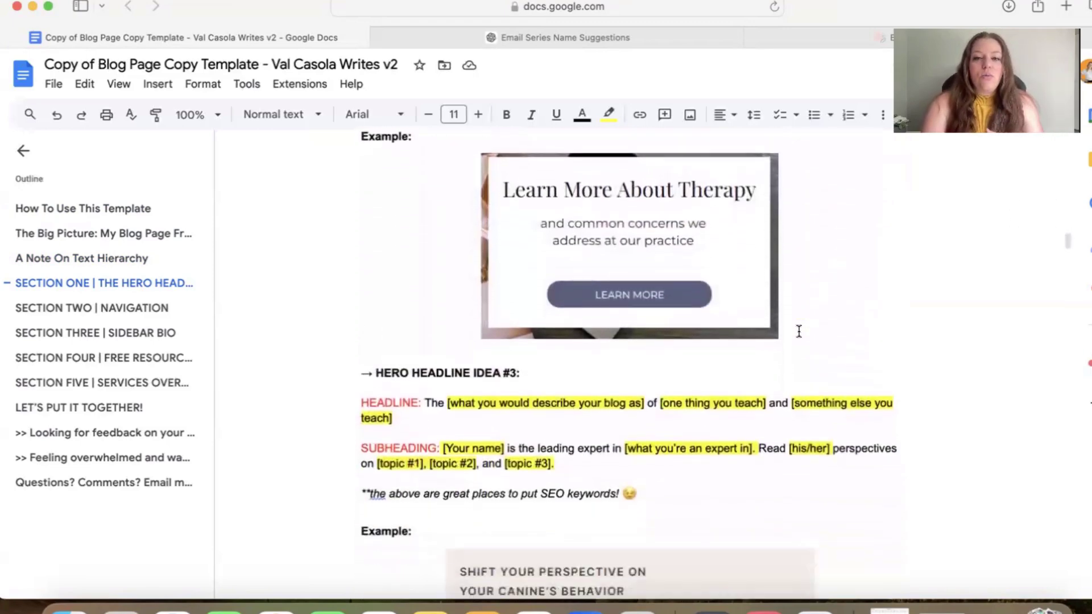
scroll(799, 332, "down", 5)
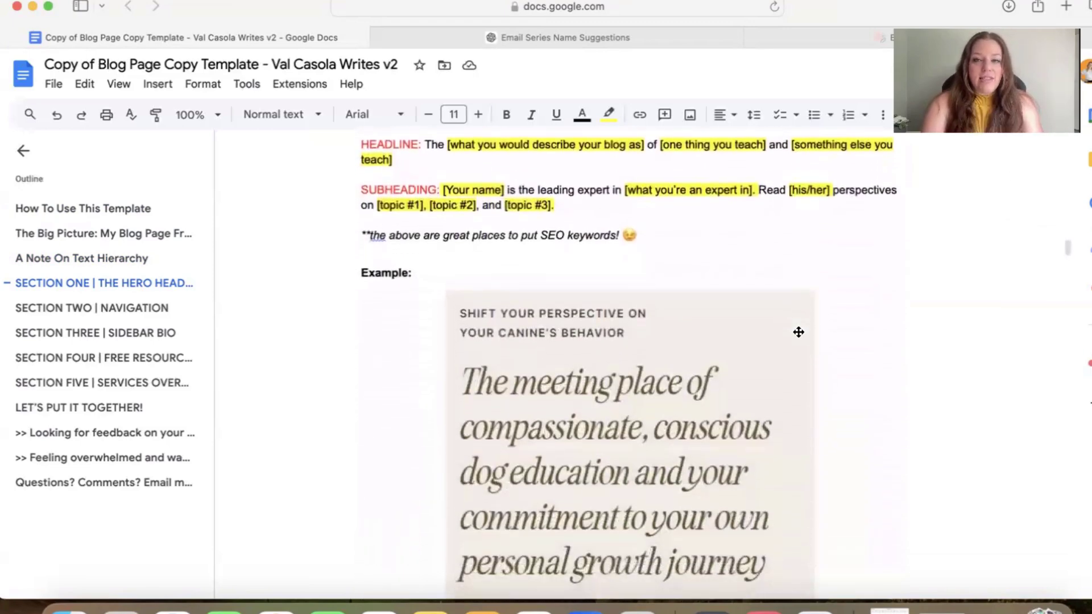
scroll(798, 332, "down", 3)
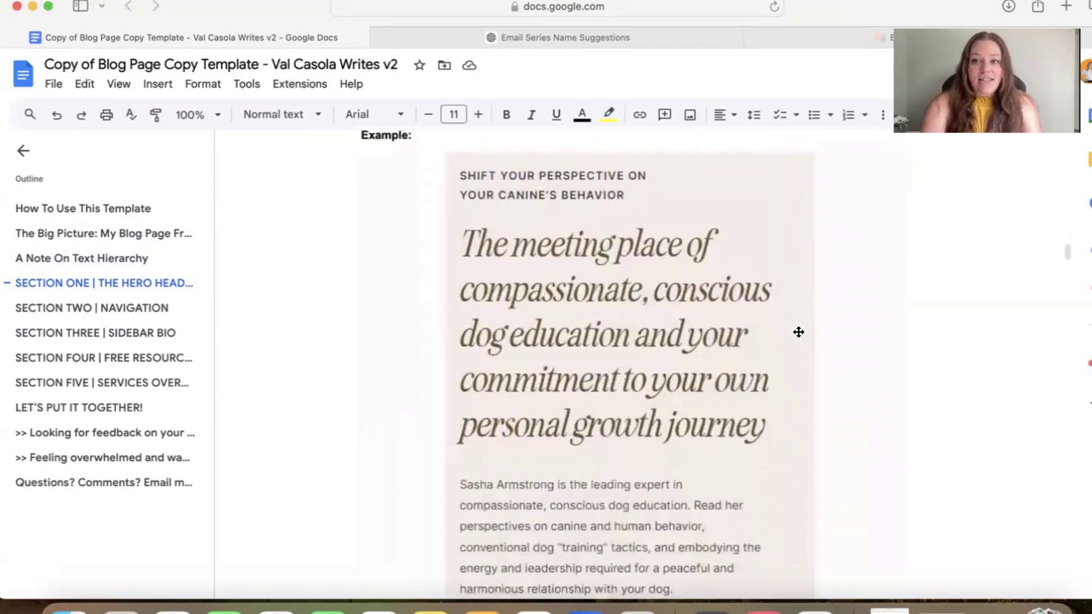
scroll(799, 332, "up", 1)
scroll(799, 331, "down", 8)
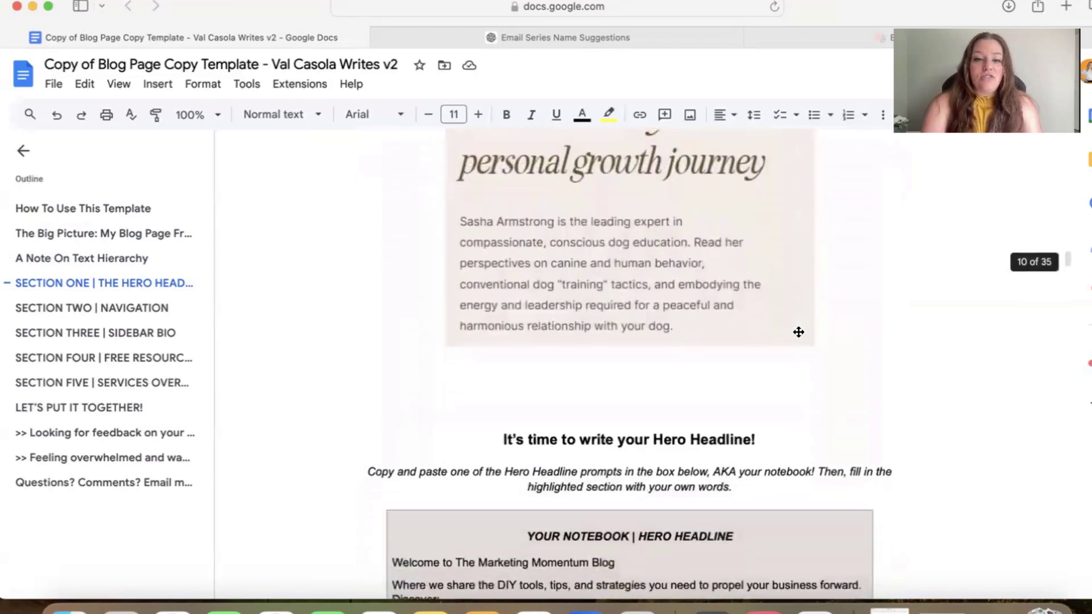
scroll(798, 330, "down", 3)
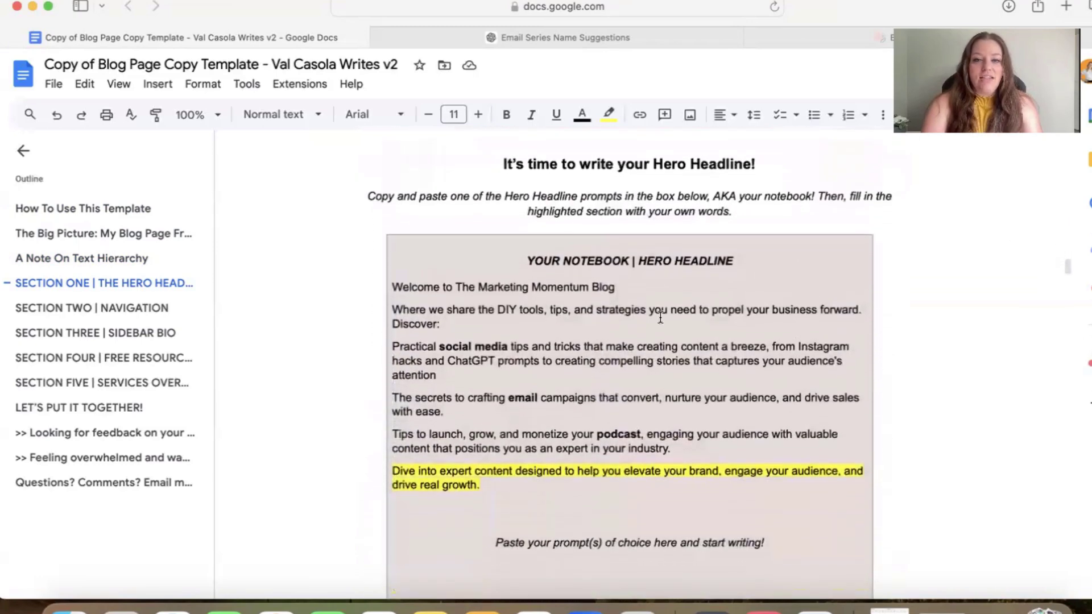
scroll(442, 408, "down", 2)
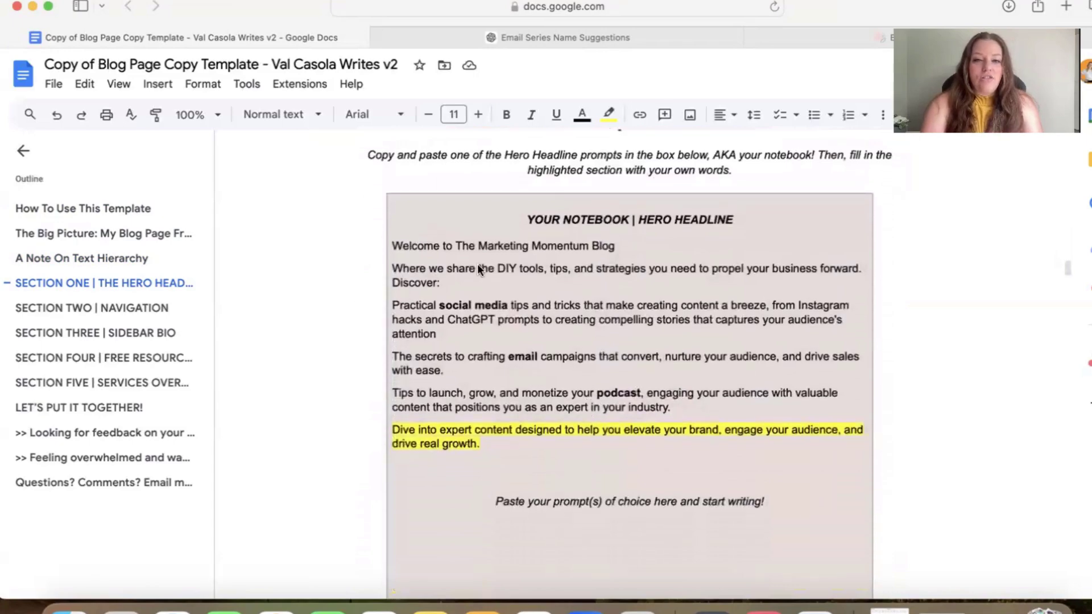
scroll(561, 296, "up", 2)
scroll(560, 297, "up", 20)
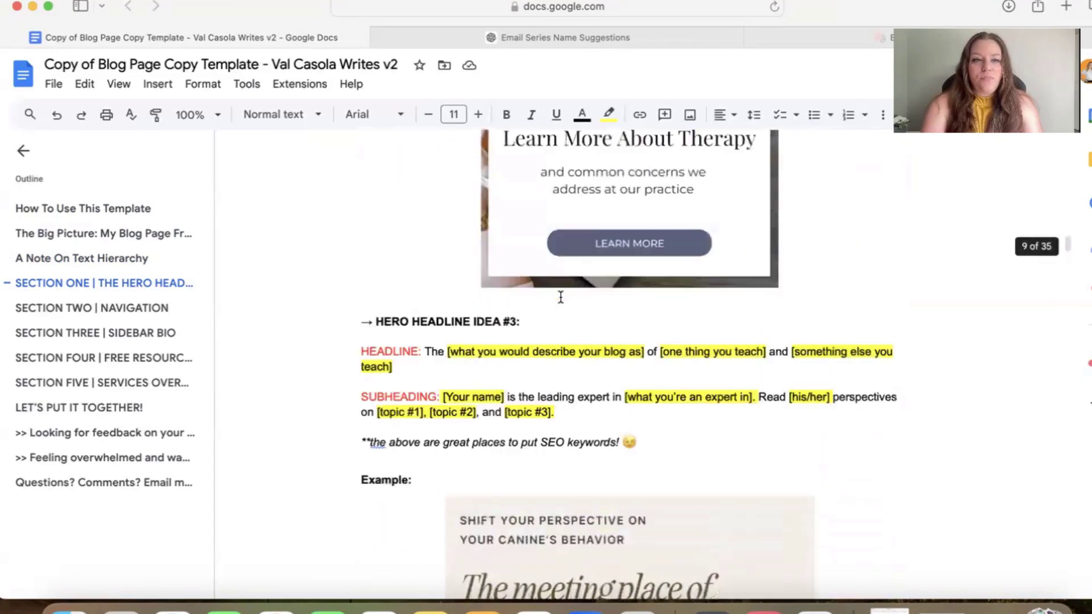
scroll(561, 297, "up", 5)
scroll(561, 296, "down", 3)
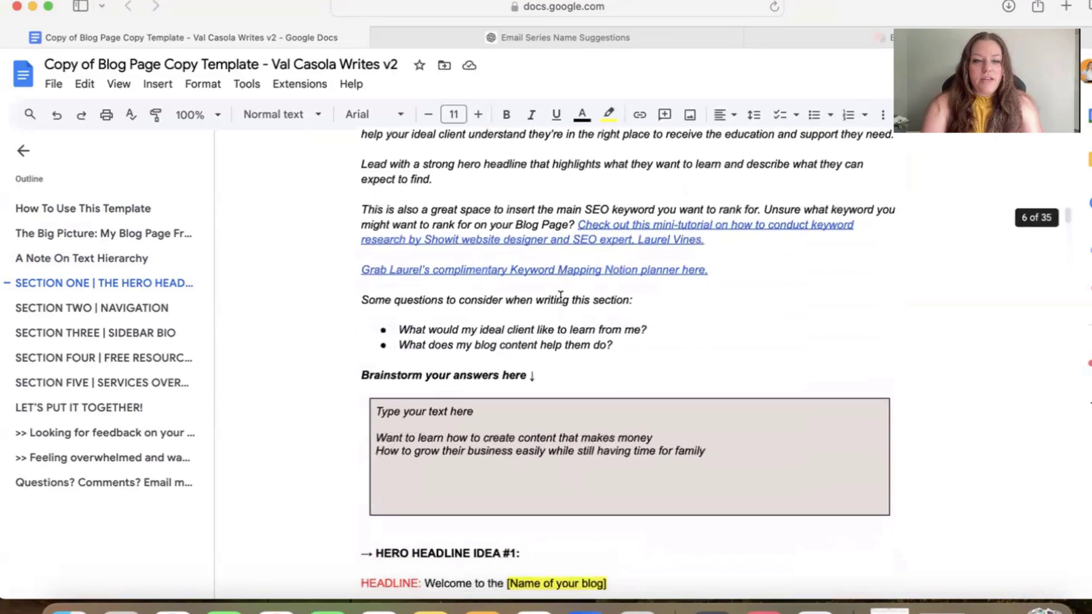
scroll(560, 296, "down", 3)
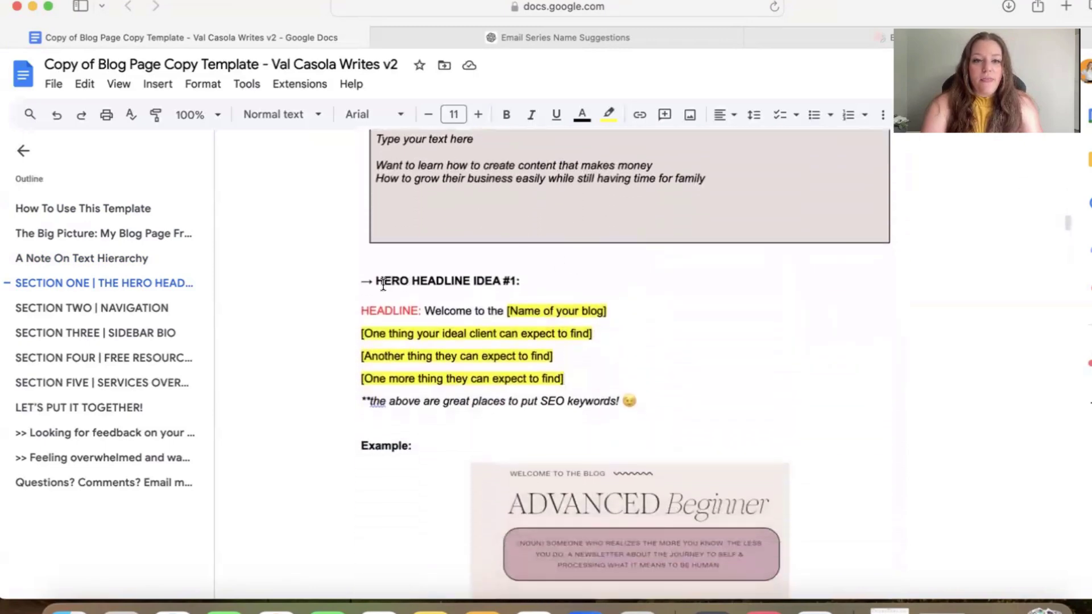
- Select the Hero Headline Idea #1 template and bring up ChatGPT's original copywriter prompt
left_click(357, 327)
left_click_drag(359, 274, 621, 404)
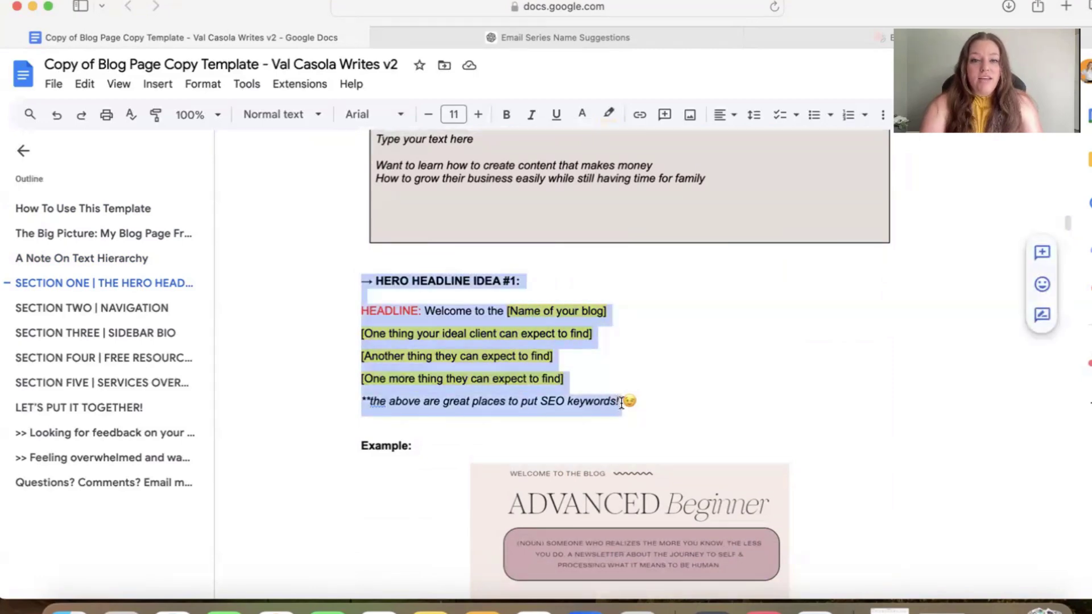
left_click(606, 32)
scroll(613, 233, "up", 1)
scroll(612, 233, "up", 20)
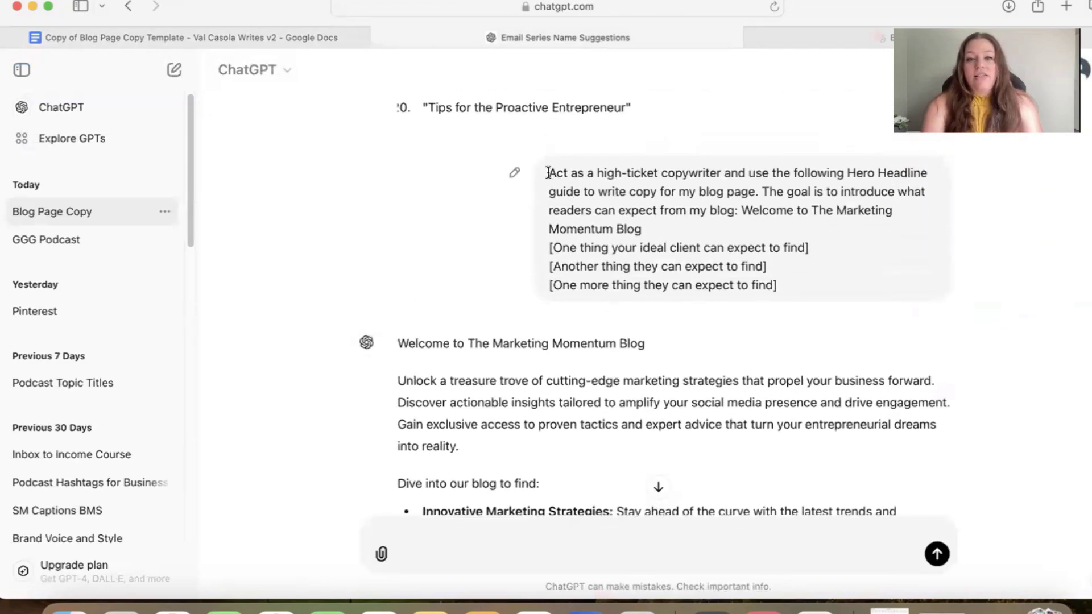
- Highlight the instruction and headline-template parts of the copywriter prompt
left_click_drag(547, 172, 740, 204)
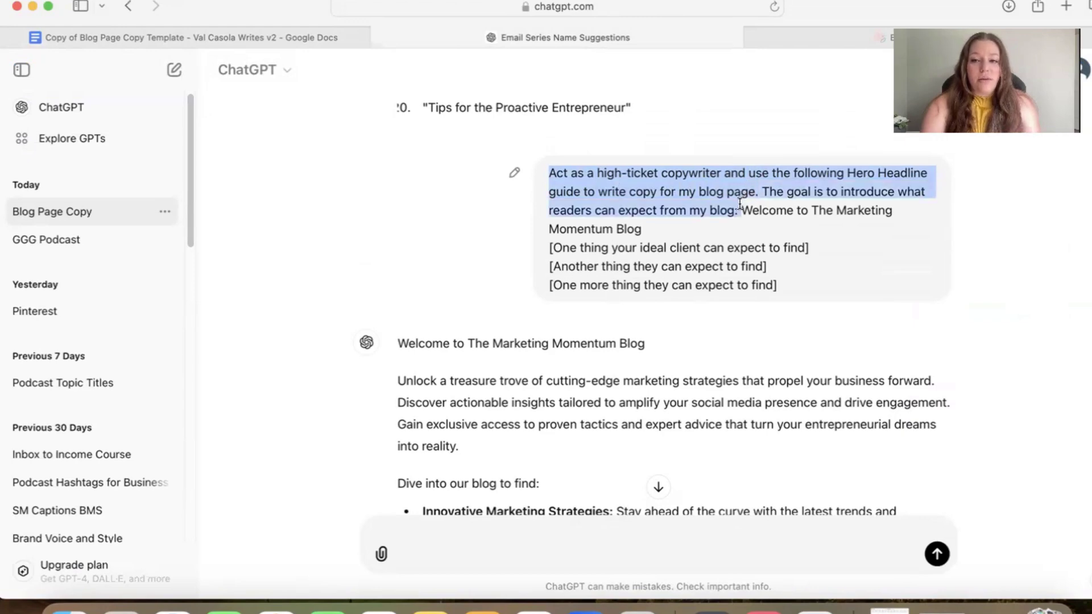
left_click(745, 206)
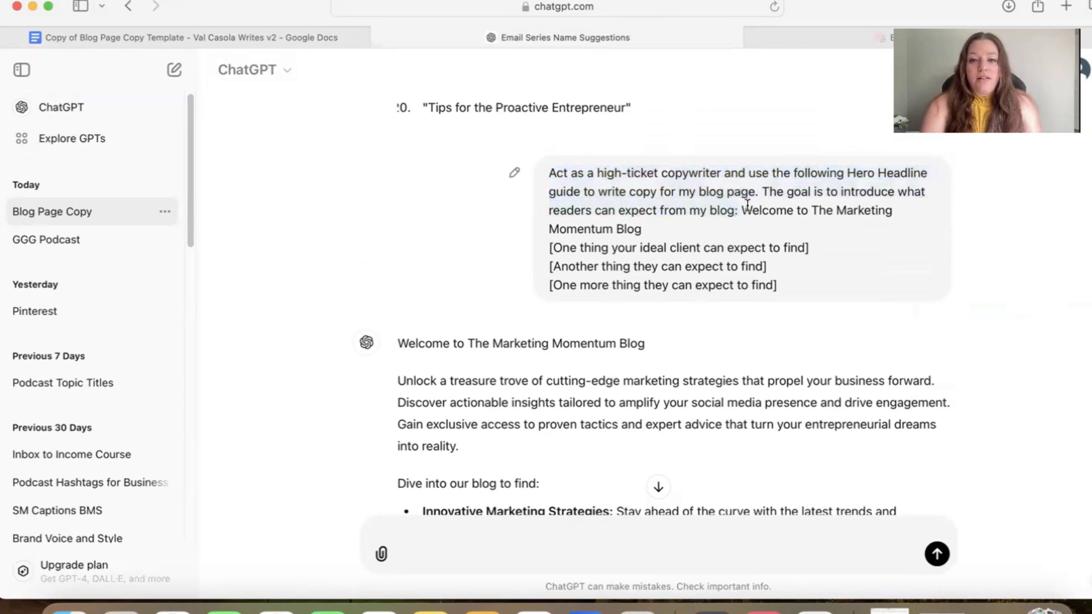
left_click_drag(741, 211, 791, 284)
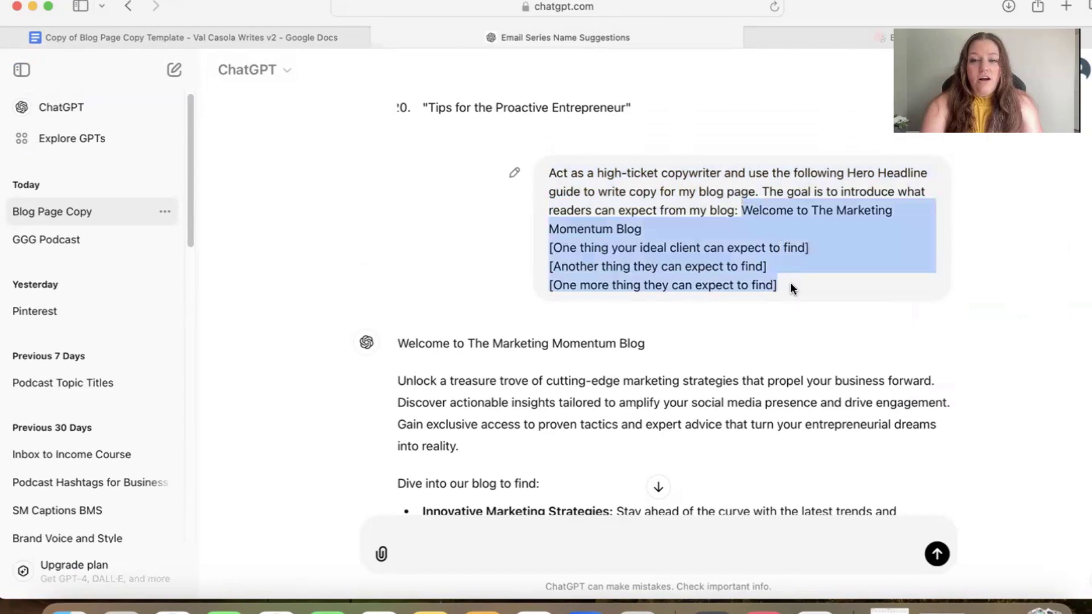
left_click(787, 282)
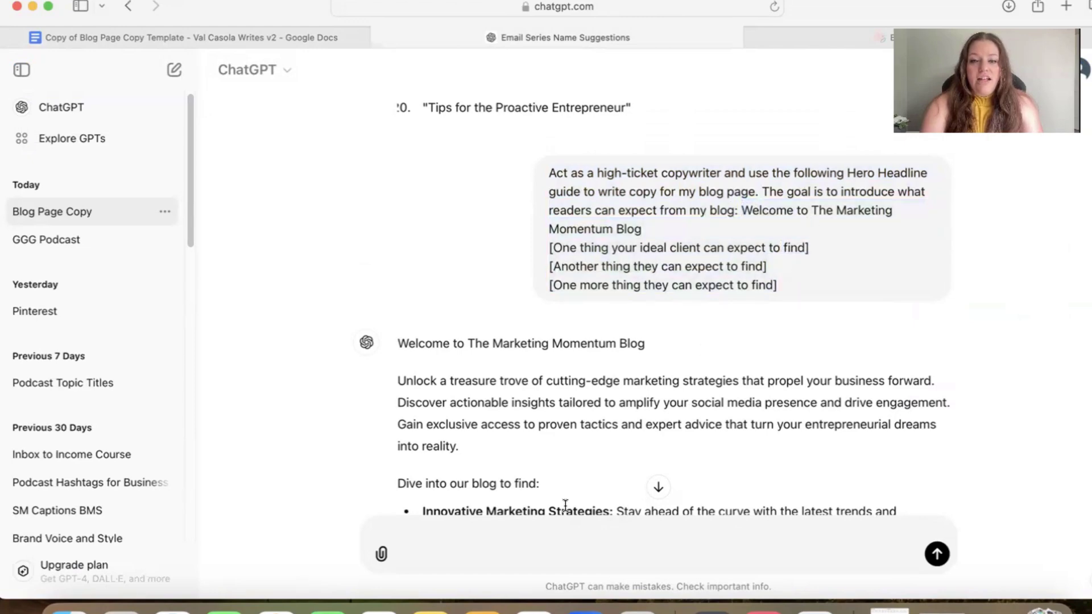
- Paste then undo the blog copy in the message box, and highlight 'The Marketing Momentum Blog'
left_click(512, 544)
key("super+v")
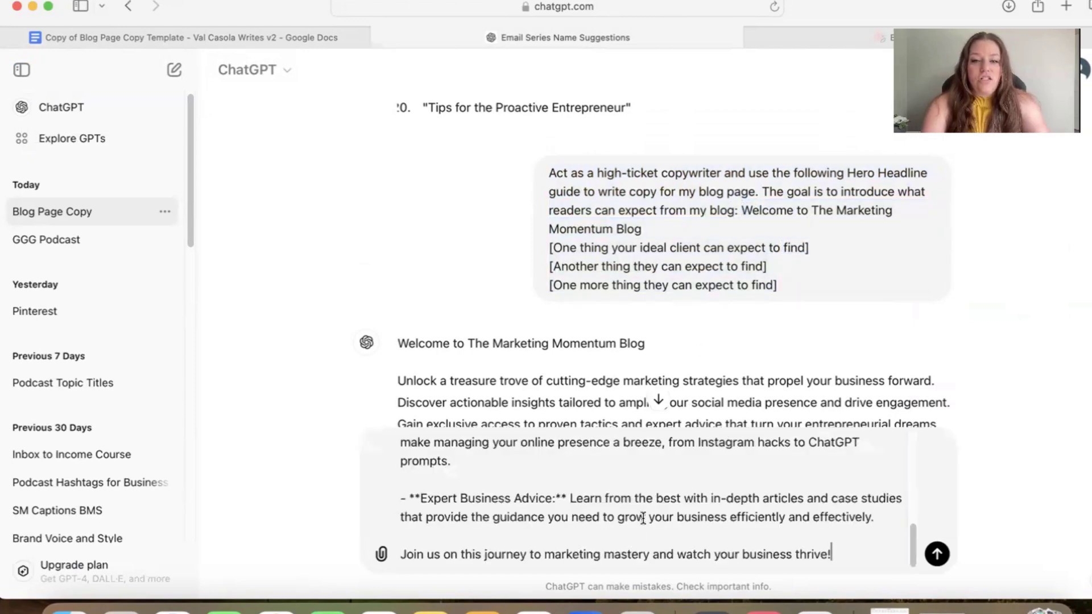
scroll(643, 519, "up", 1)
key("super+z")
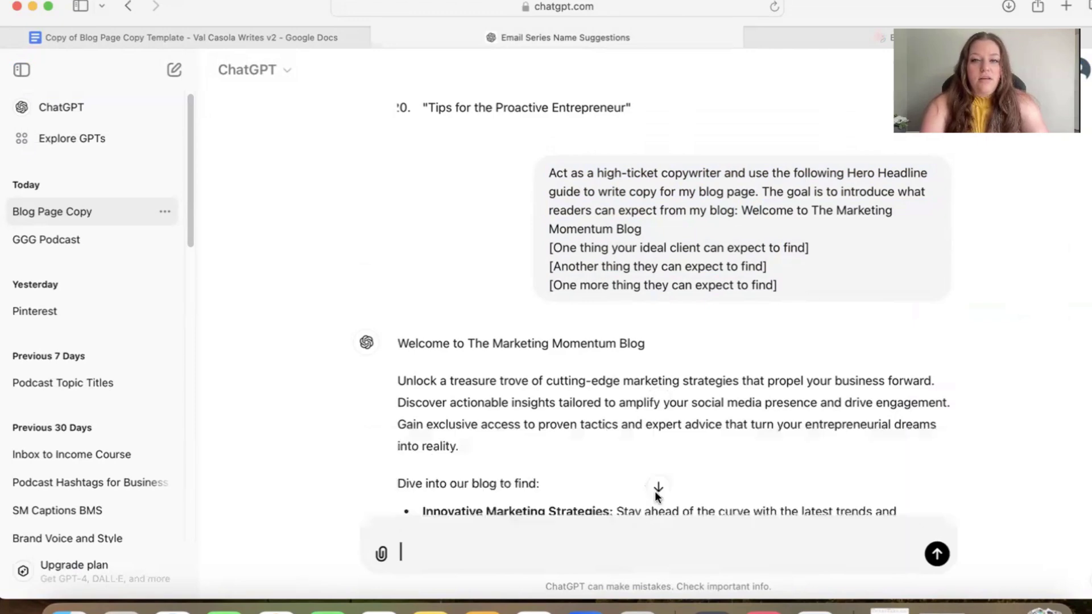
left_click_drag(817, 211, 820, 221)
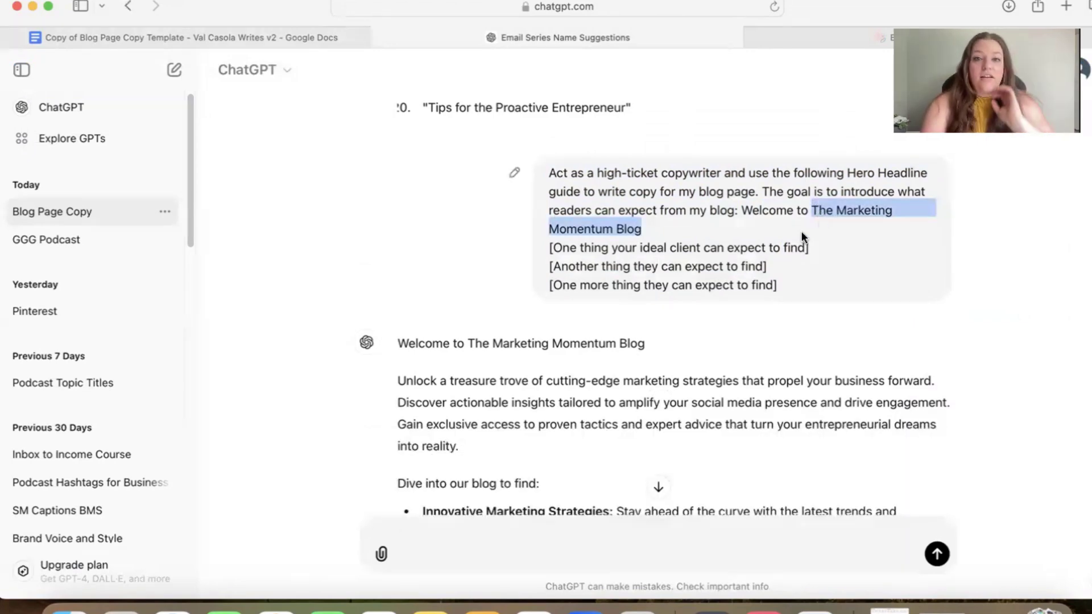
left_click(705, 223)
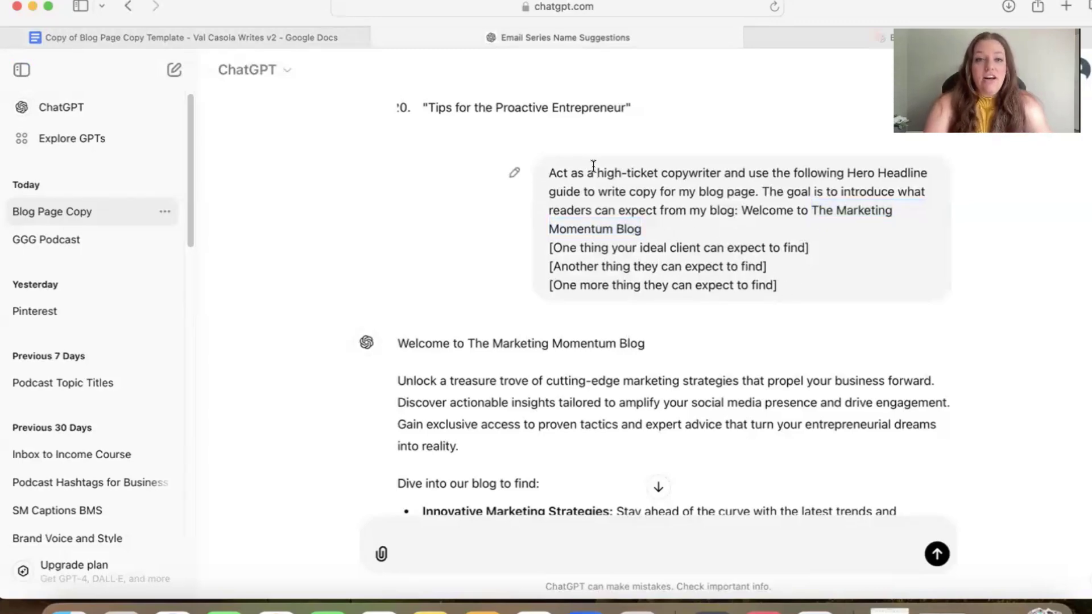
- Check the brainstorm line about content that makes money in the template, then return to ChatGPT
left_click(265, 38)
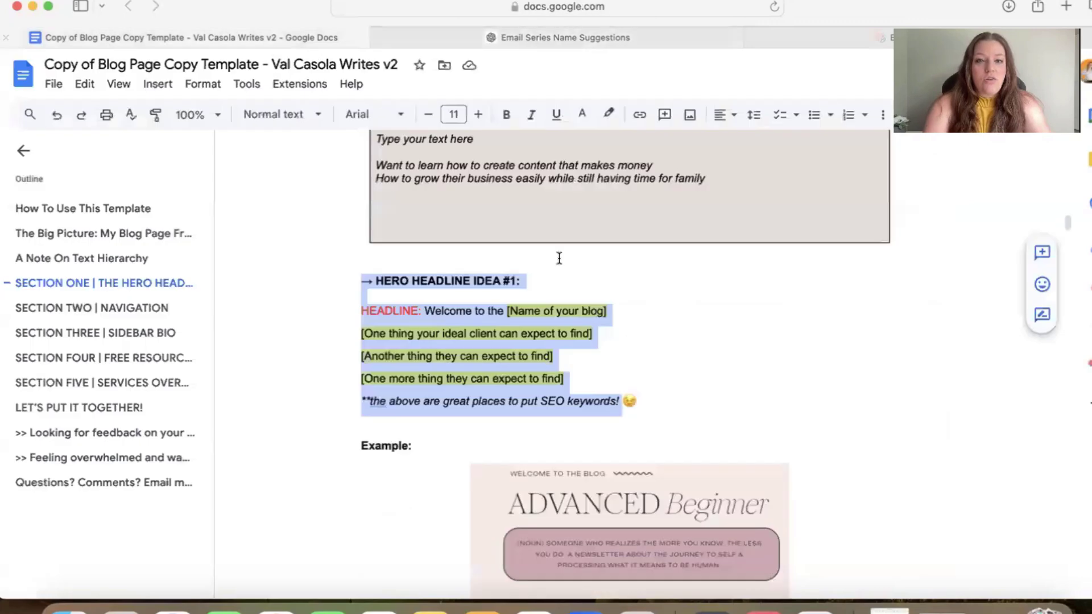
scroll(559, 258, "up", 1)
triple_click(472, 271)
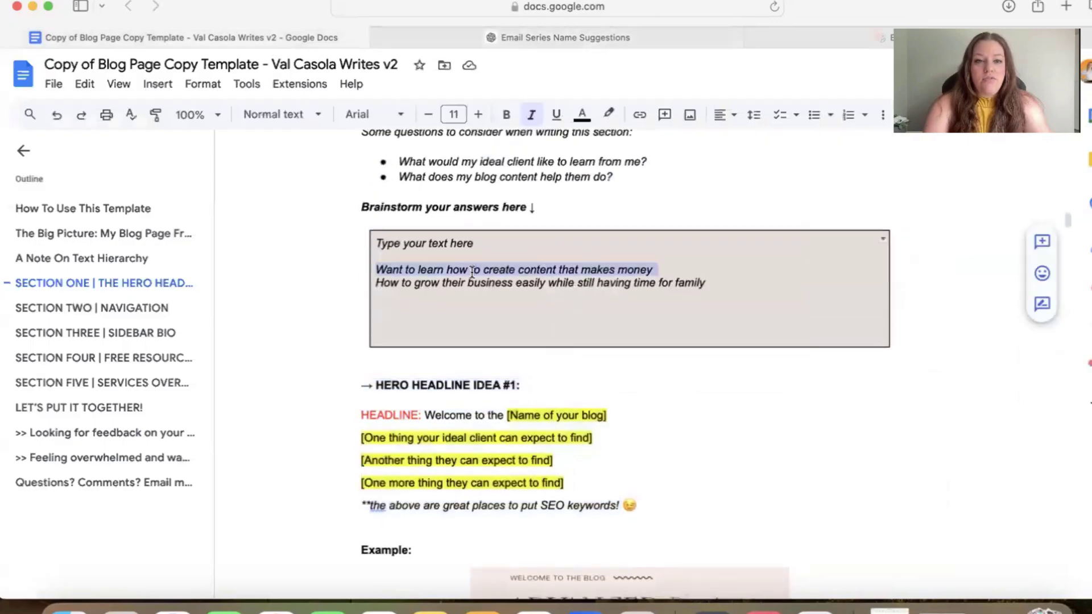
left_click(622, 282)
left_click(571, 33)
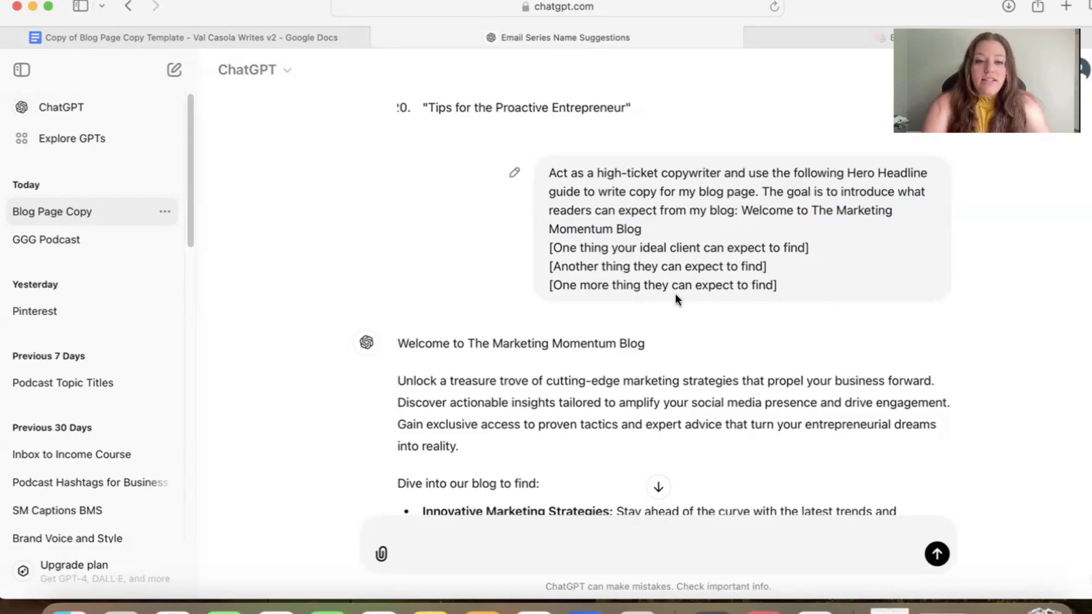
- Scroll to ChatGPT's new reply and highlight its bulleted list of blog topics
scroll(674, 294, "down", 5)
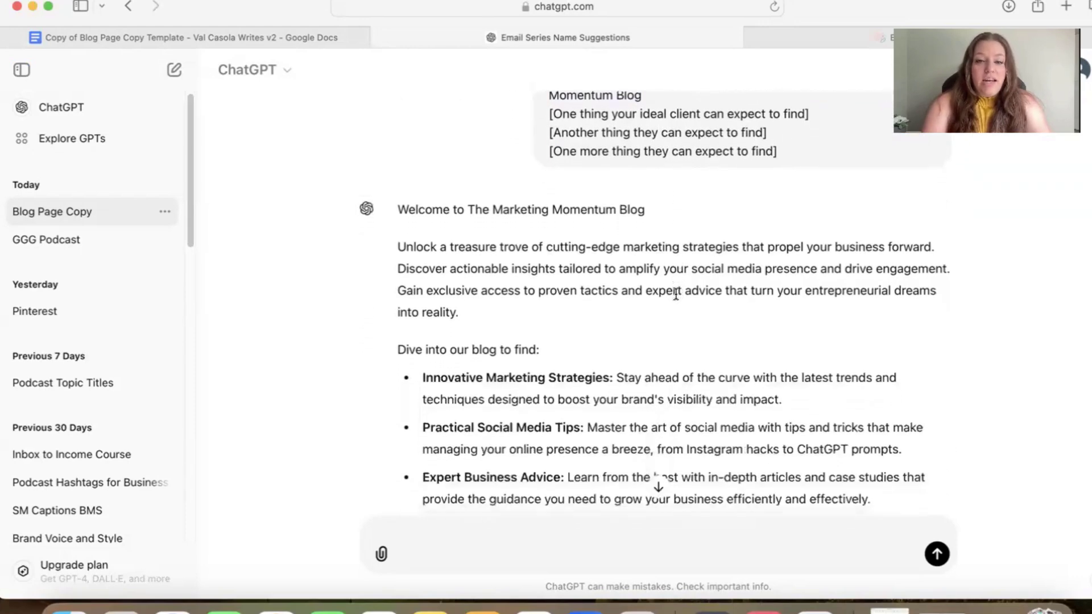
scroll(675, 293, "down", 3)
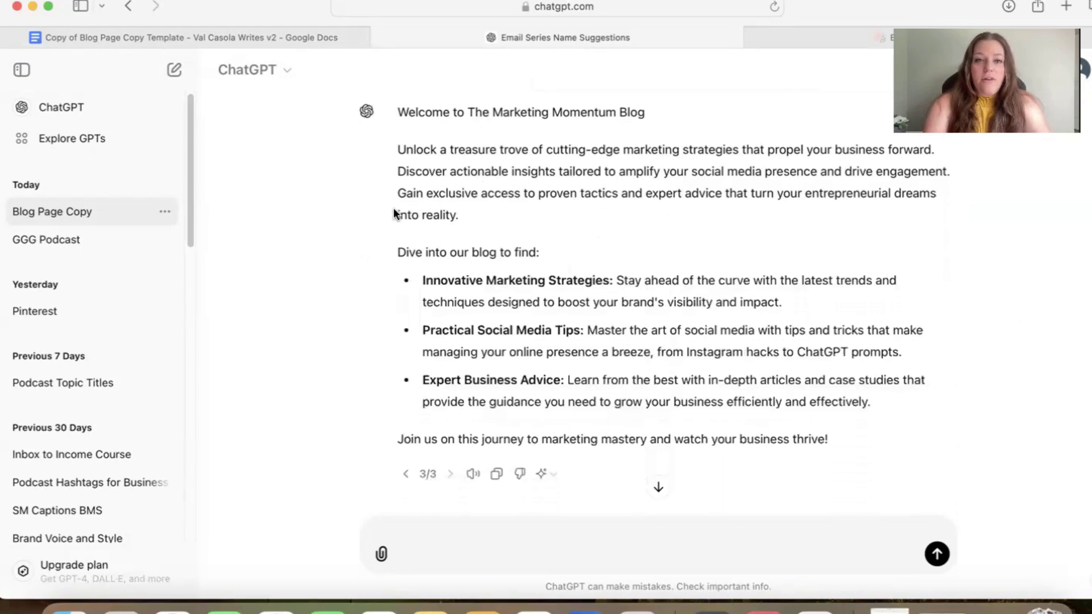
scroll(496, 227, "down", 1)
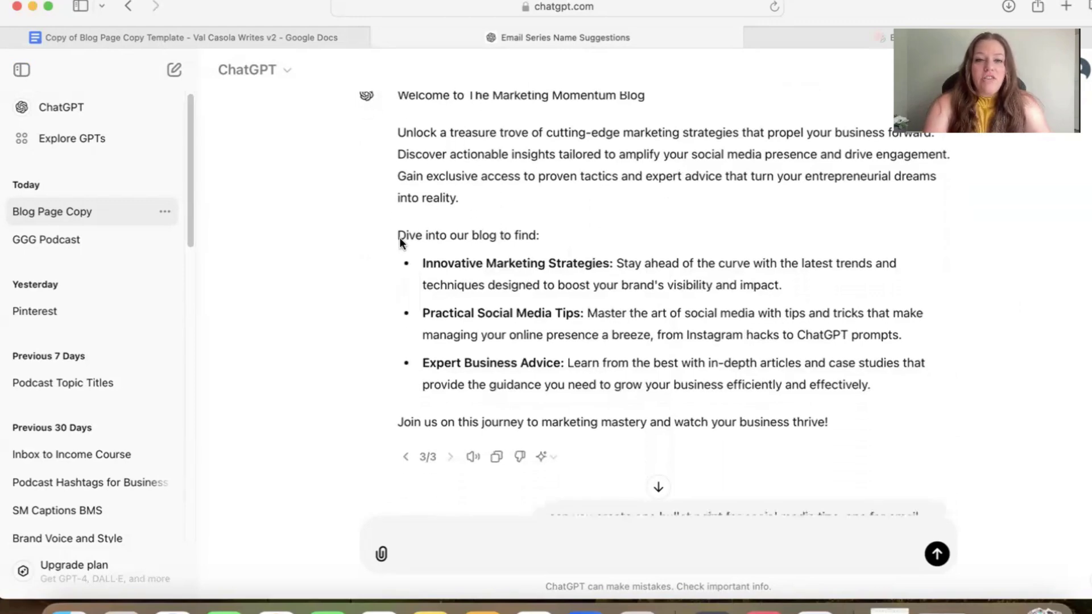
left_click_drag(390, 244, 886, 390)
left_click(886, 390)
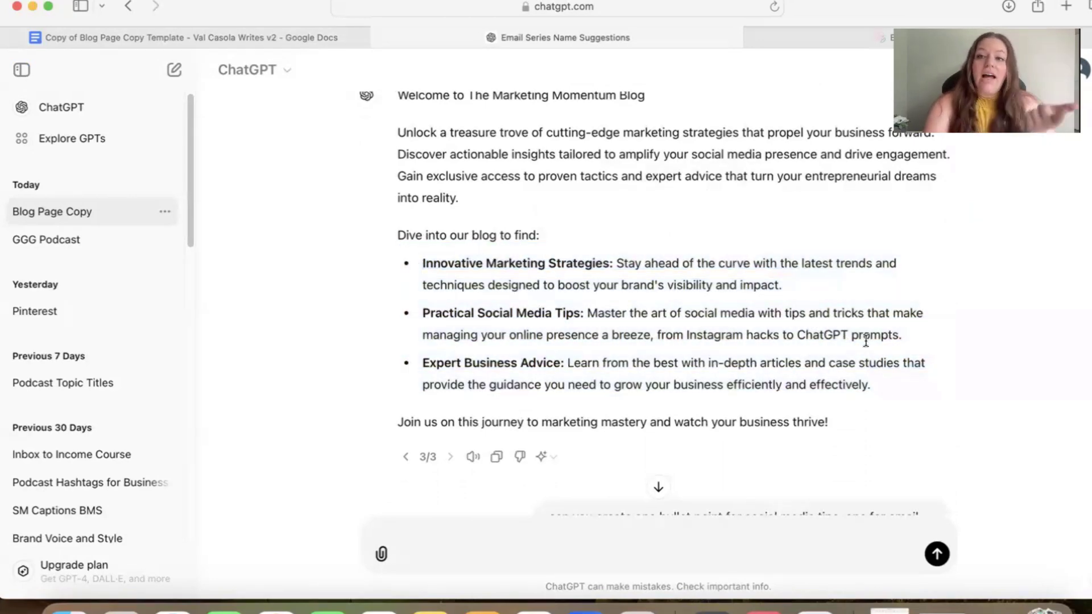
- Scroll through the rest of the rewritten Marketing Momentum Blog intro to review it
scroll(866, 340, "down", 5)
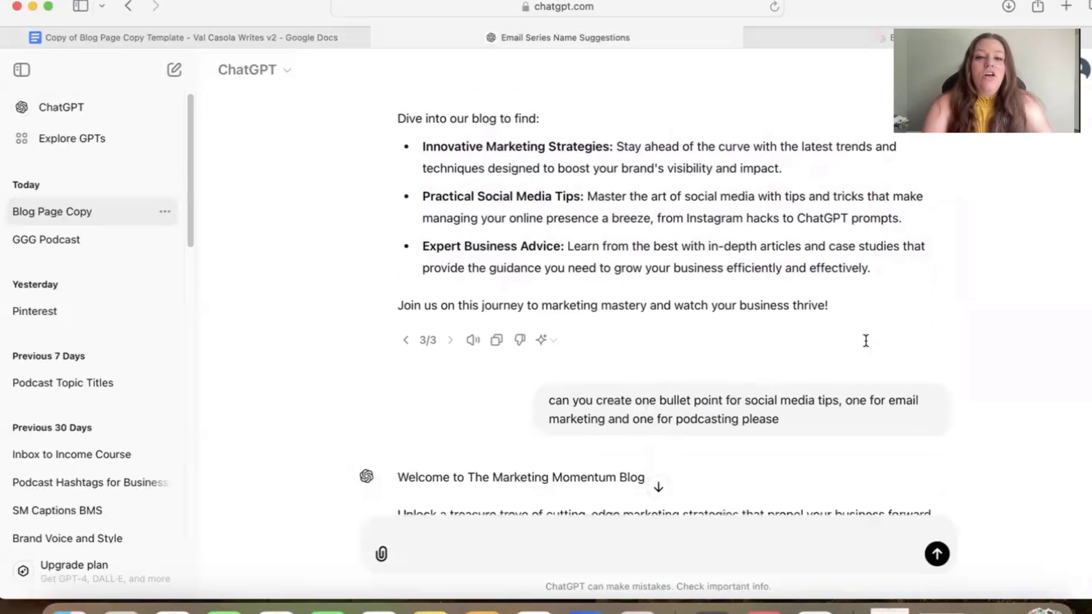
scroll(685, 339, "down", 2)
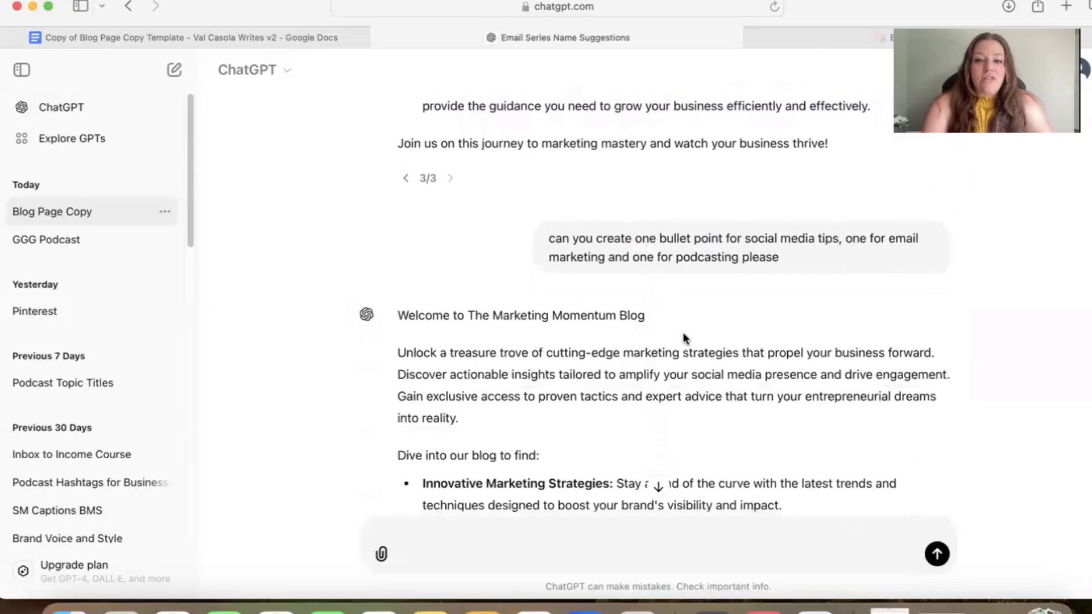
scroll(758, 243, "down", 1)
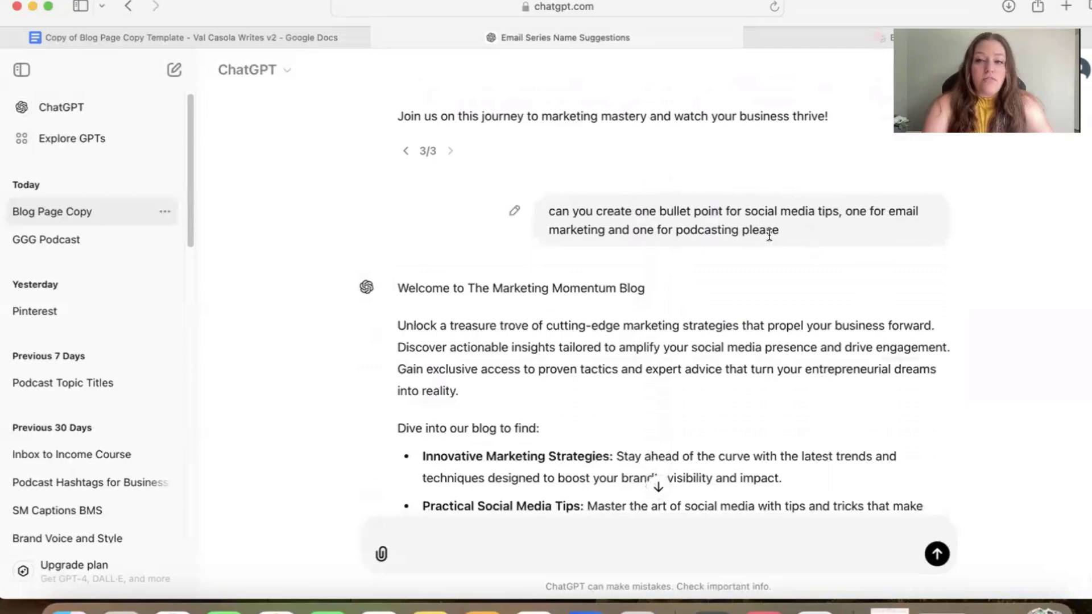
scroll(769, 234, "down", 4)
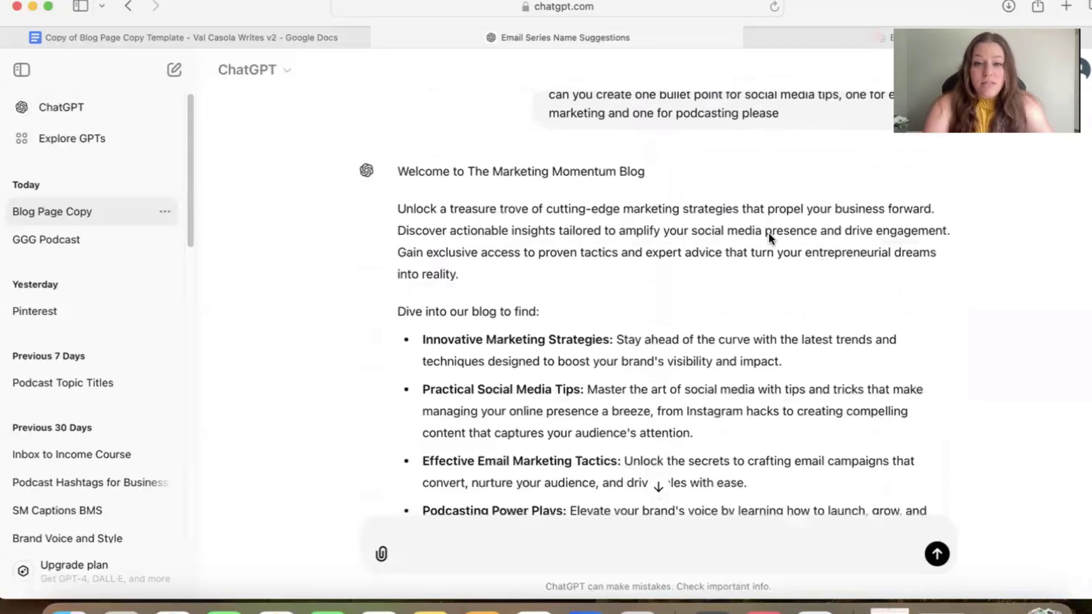
scroll(769, 233, "up", 10)
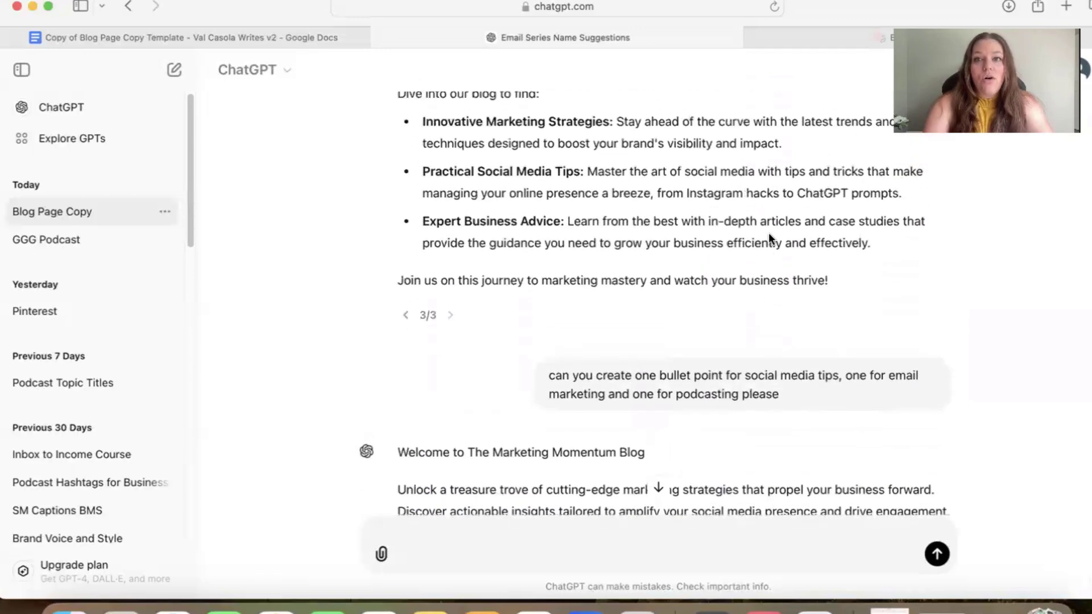
scroll(769, 233, "up", 14)
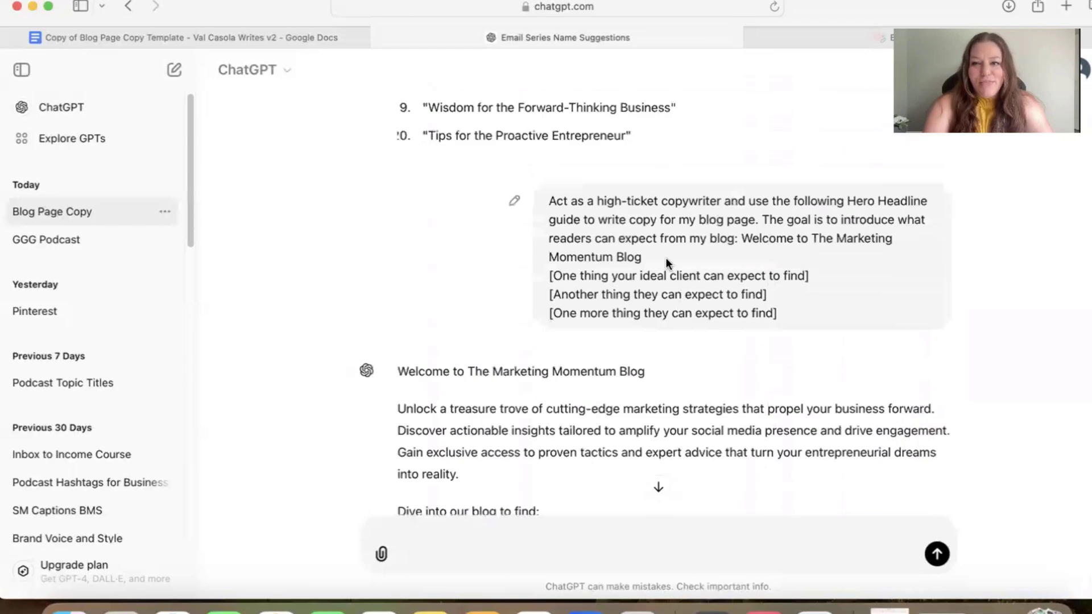
scroll(772, 296, "down", 6)
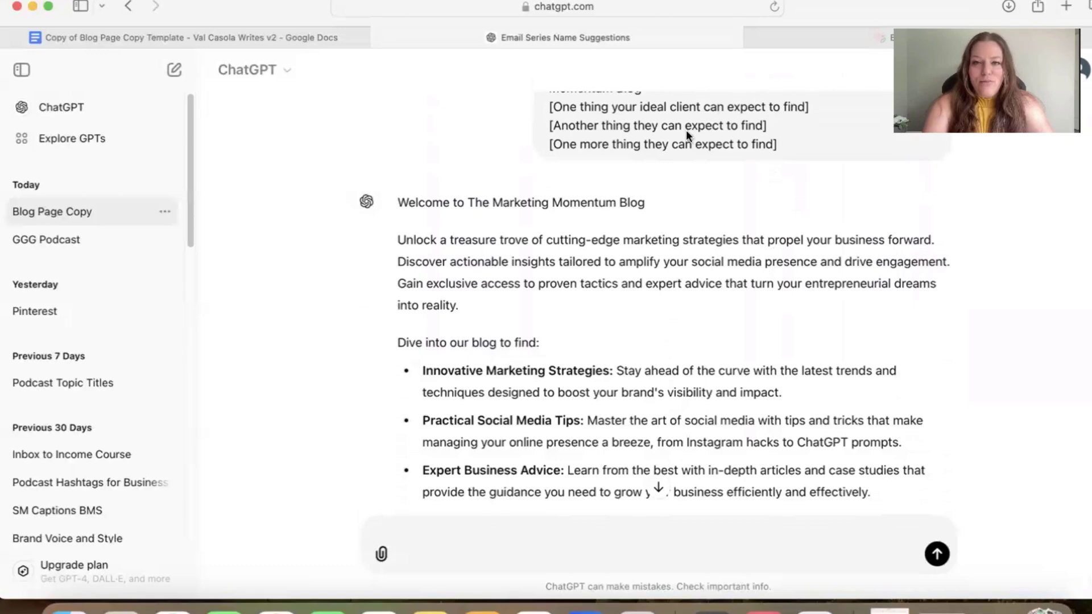
scroll(743, 251, "down", 20)
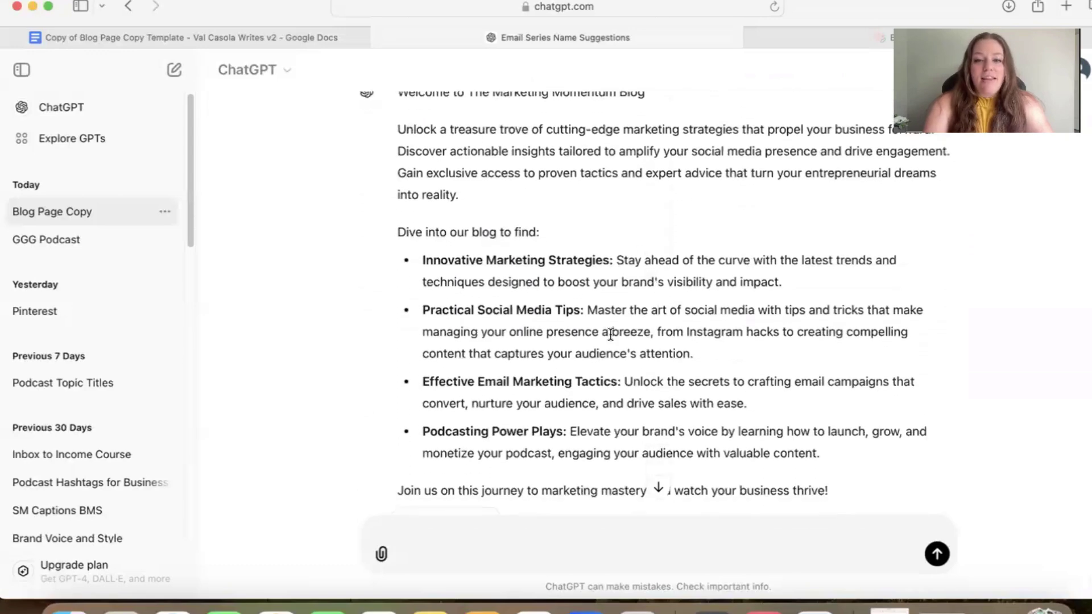
scroll(420, 494, "down", 2)
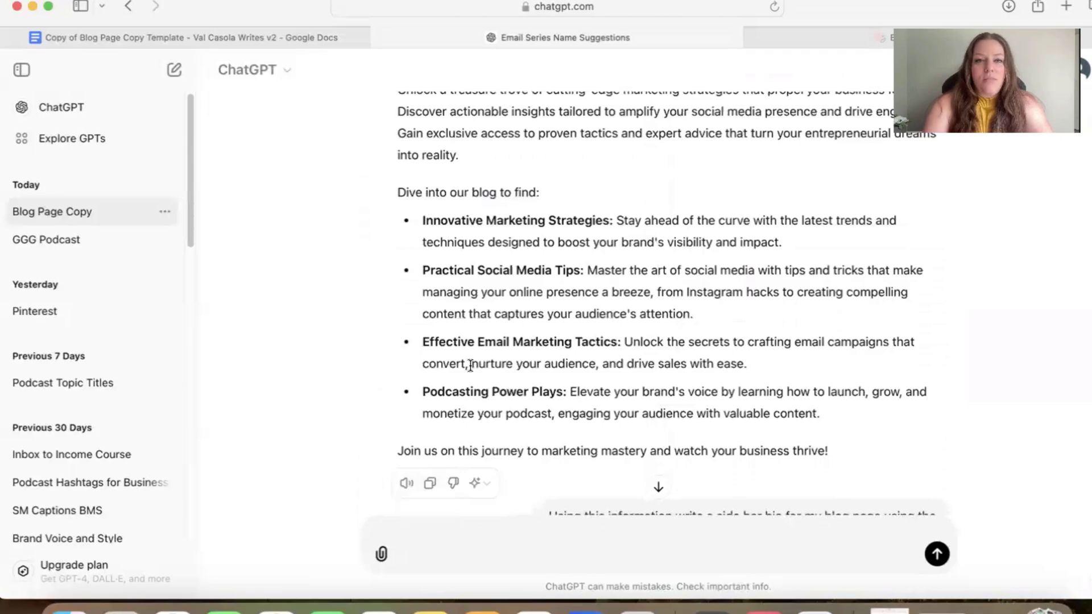
scroll(464, 346, "up", 2)
- Return to the template's YOUR NOTEBOOK | HERO HEADLINE box holding the Marketing Momentum Blog copy
left_click(225, 36)
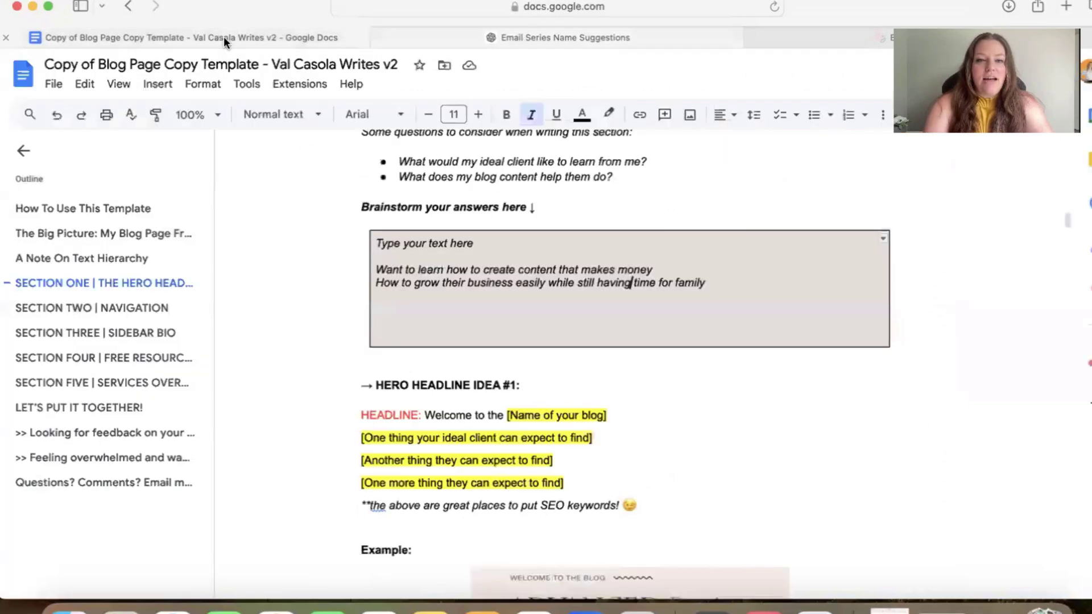
scroll(358, 239, "down", 15)
scroll(359, 238, "down", 12)
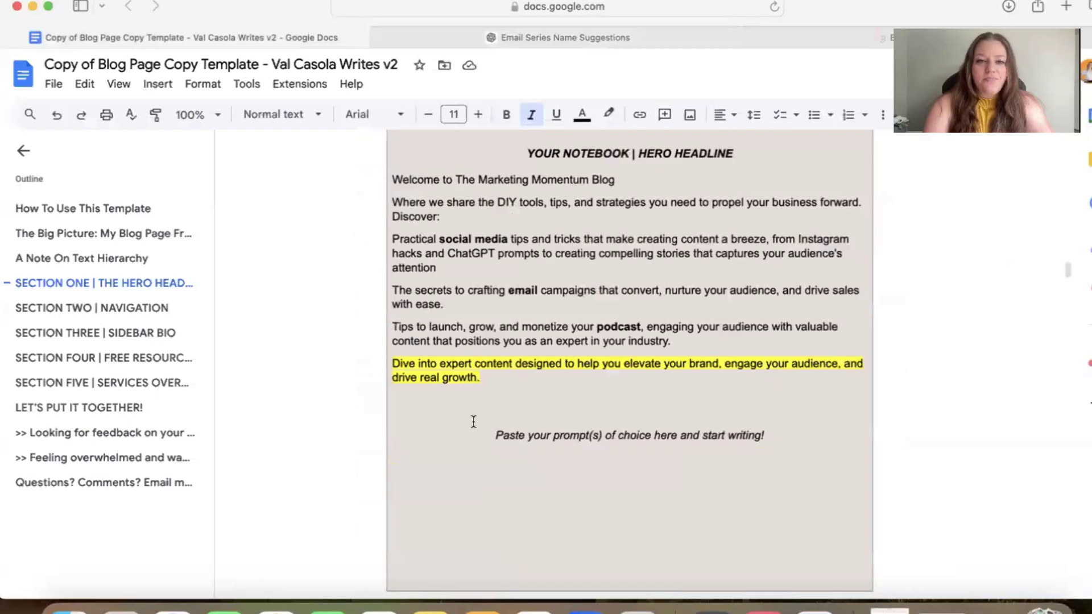
left_click(472, 419)
scroll(473, 420, "up", 1)
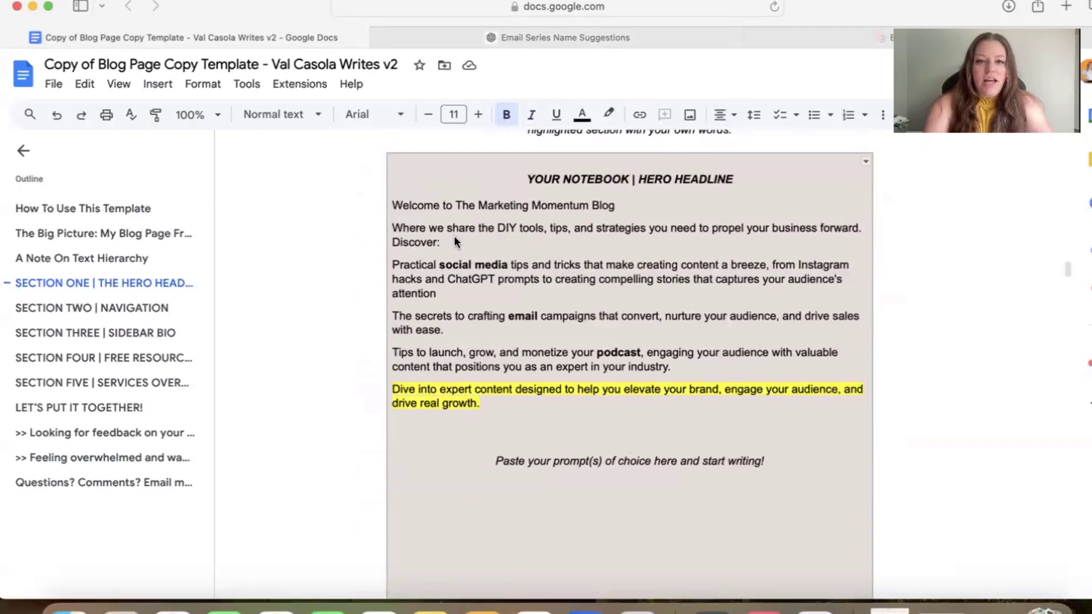
- Point out the bolded words social media, email and podcast in the notebook copy
left_click_drag(439, 264, 502, 264)
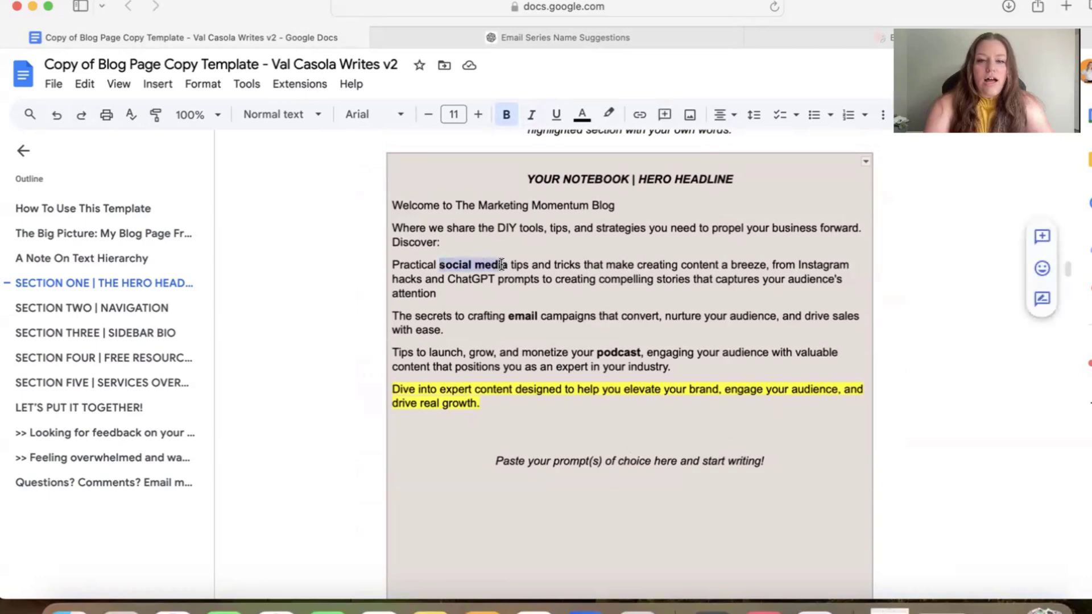
double_click(531, 317)
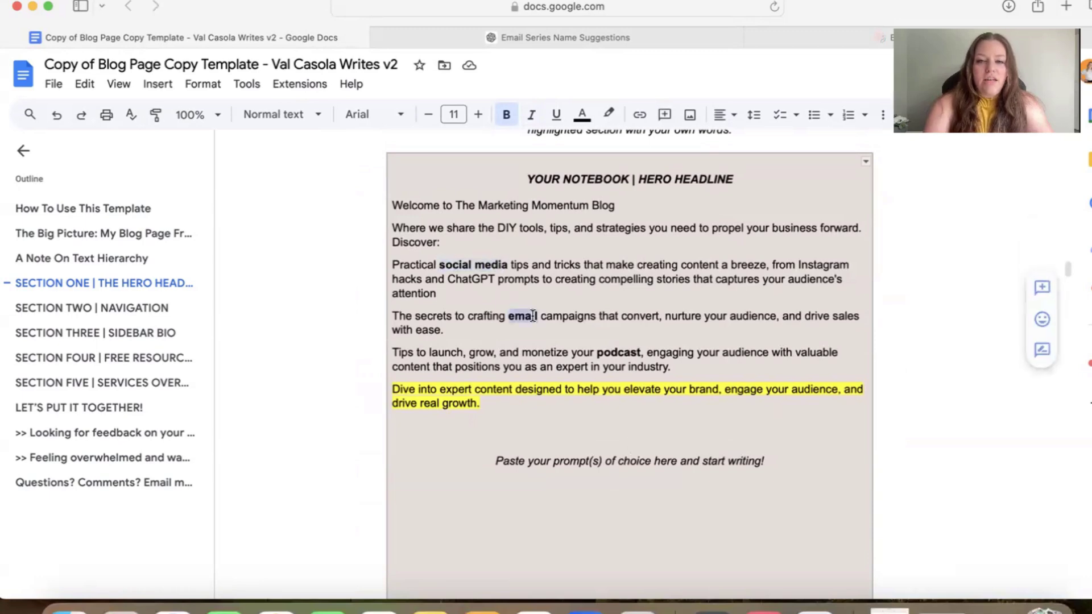
double_click(620, 354)
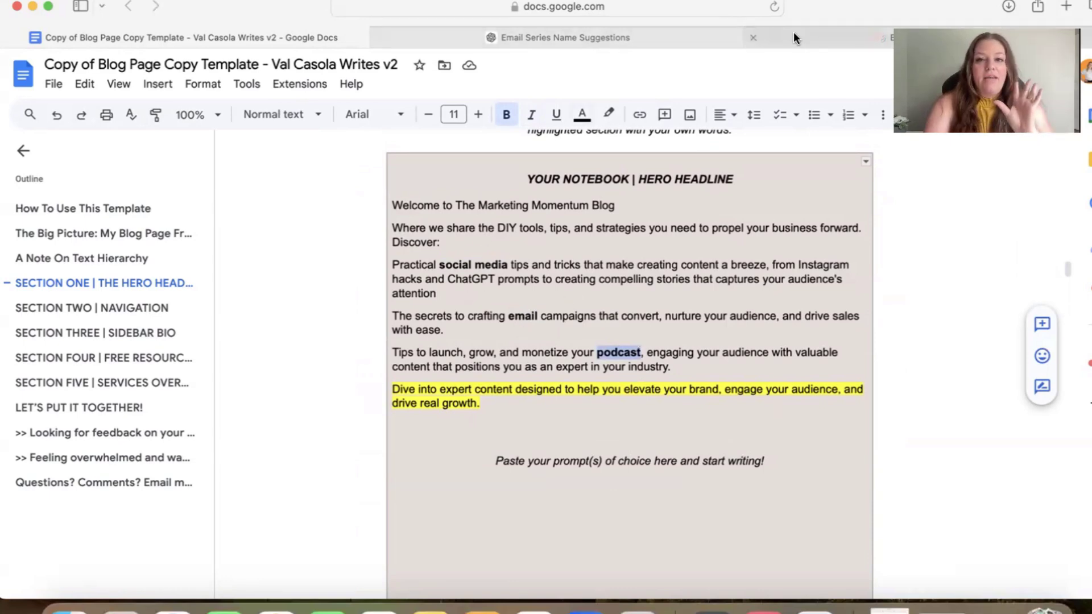
mouse_move(829, 38)
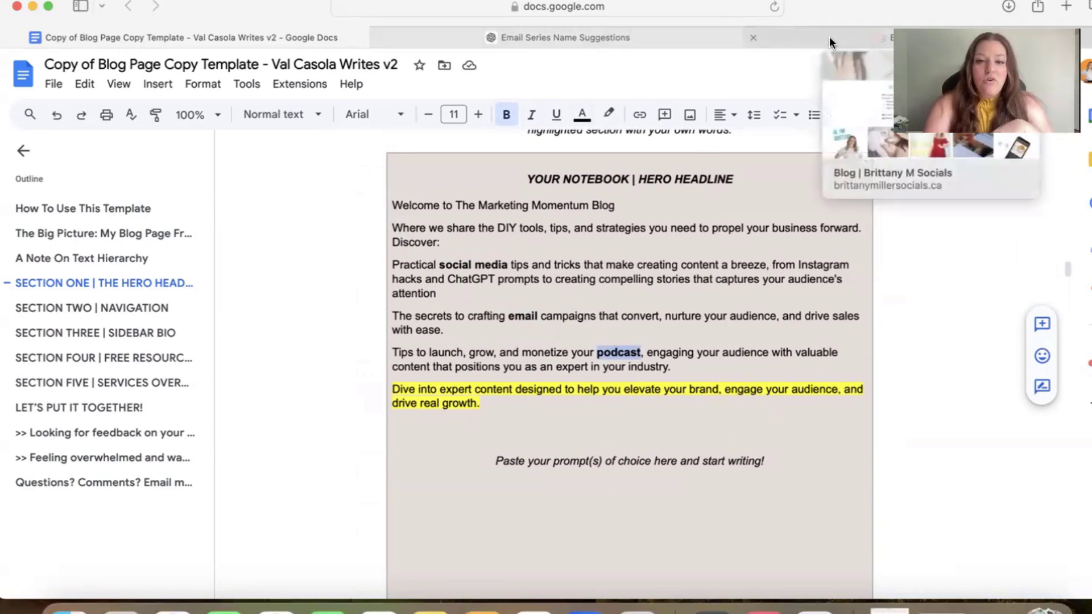
left_click(605, 291)
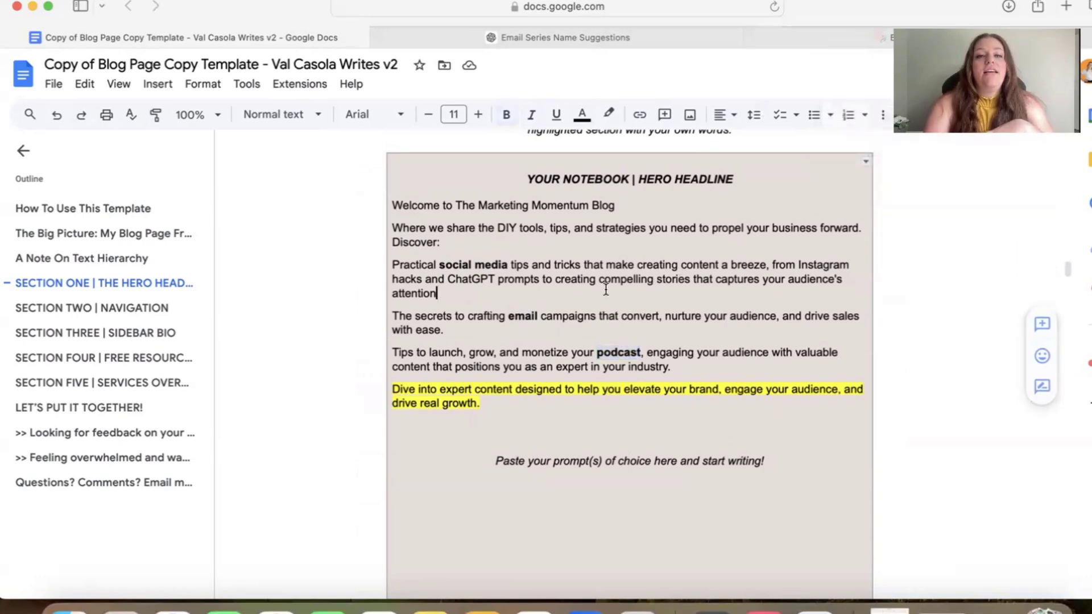
- On the live blog page, point out the bold 'podcast' bullet in the Marketing Momentum welcome
left_click(873, 39)
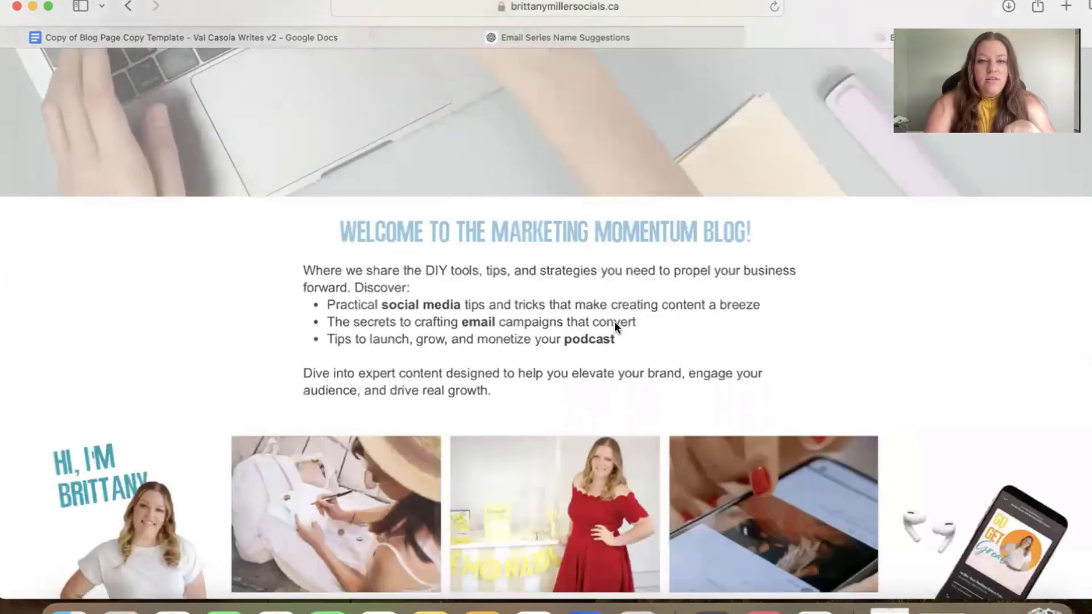
left_click_drag(615, 340, 586, 337)
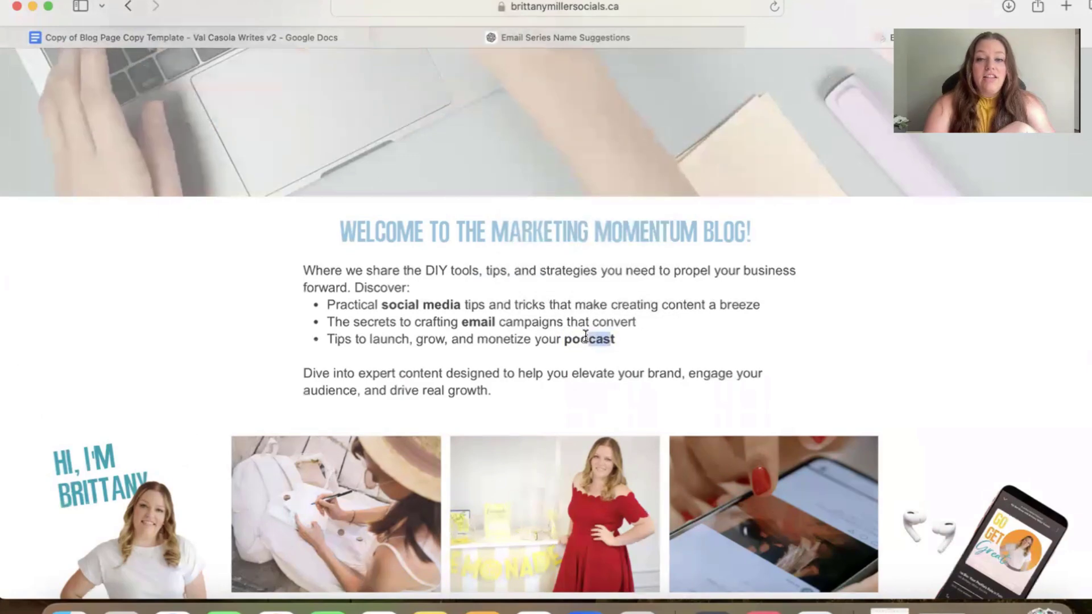
left_click(629, 339)
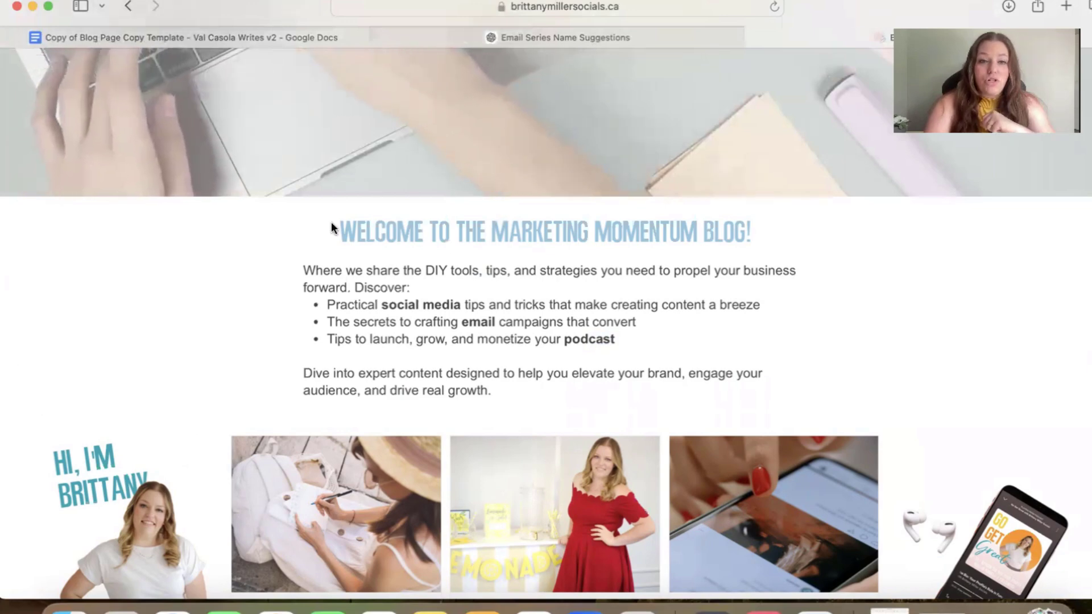
scroll(535, 328, "down", 1)
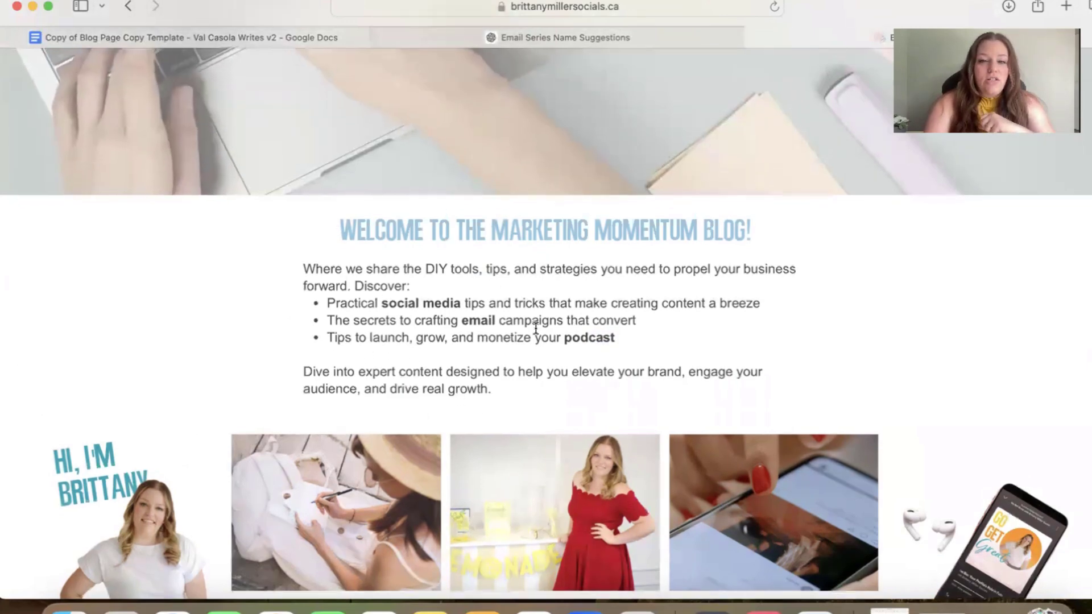
scroll(535, 328, "down", 1)
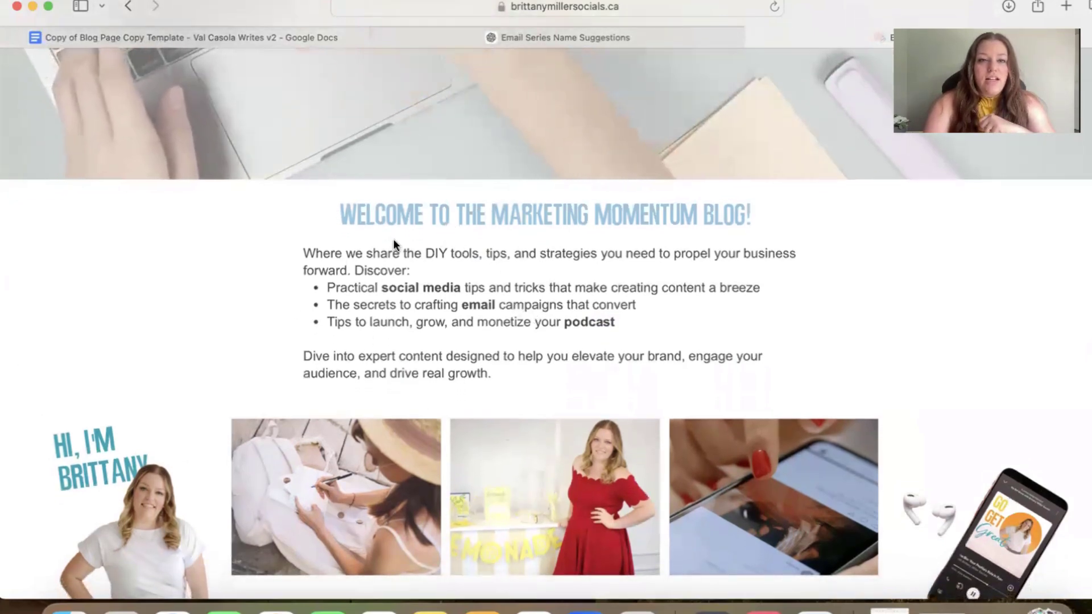
- Scroll the template to SECTION THREE | SIDEBAR BIO, showing Sidebar Bio Idea #1 and its Example
left_click(246, 36)
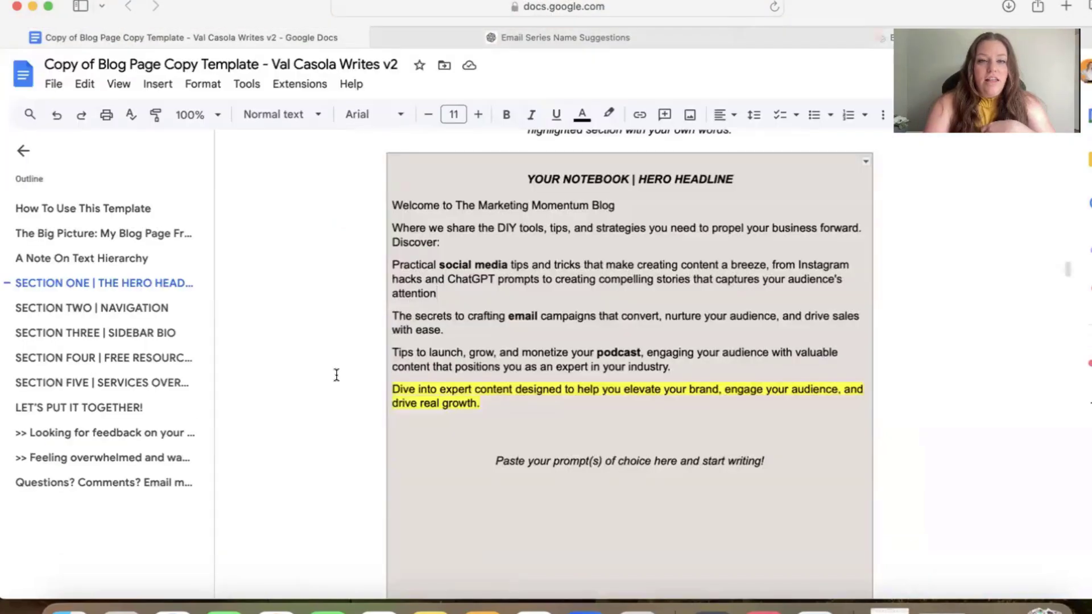
scroll(336, 375, "down", 15)
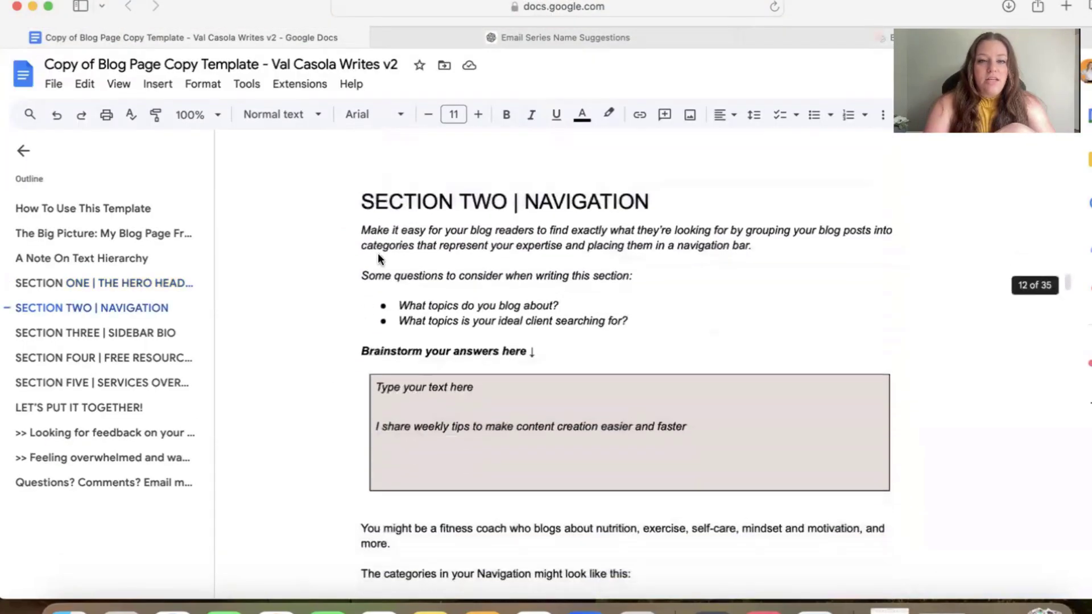
scroll(390, 419, "down", 10)
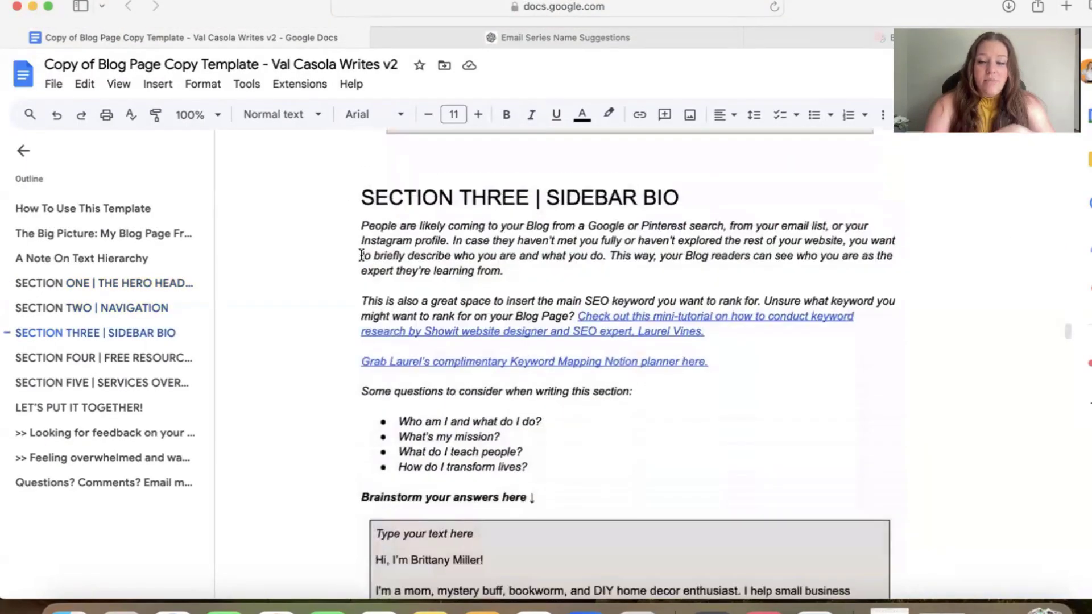
scroll(447, 251, "down", 1)
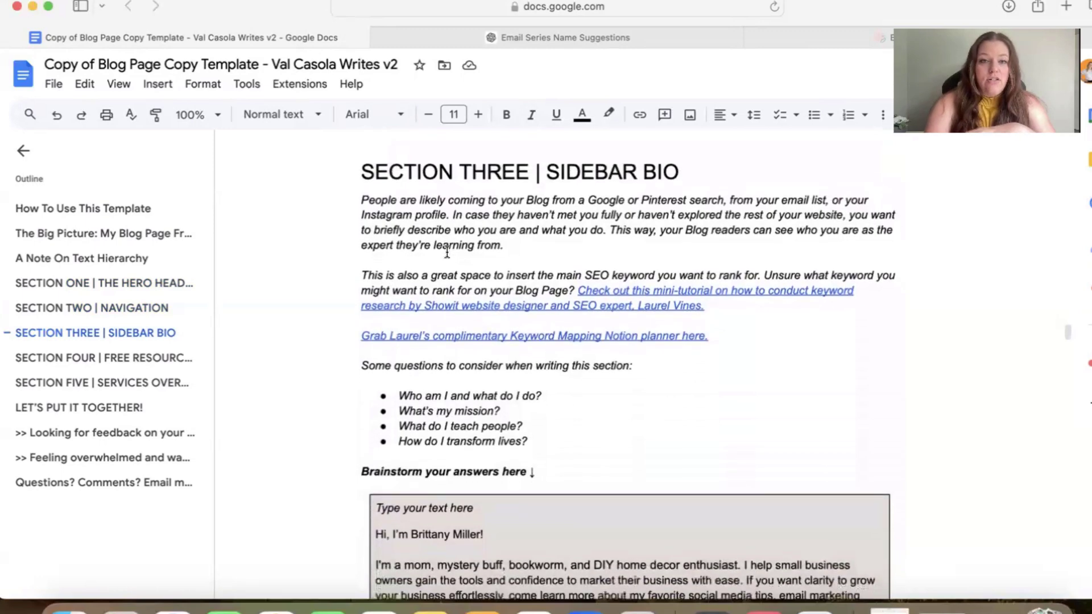
scroll(517, 353, "down", 10)
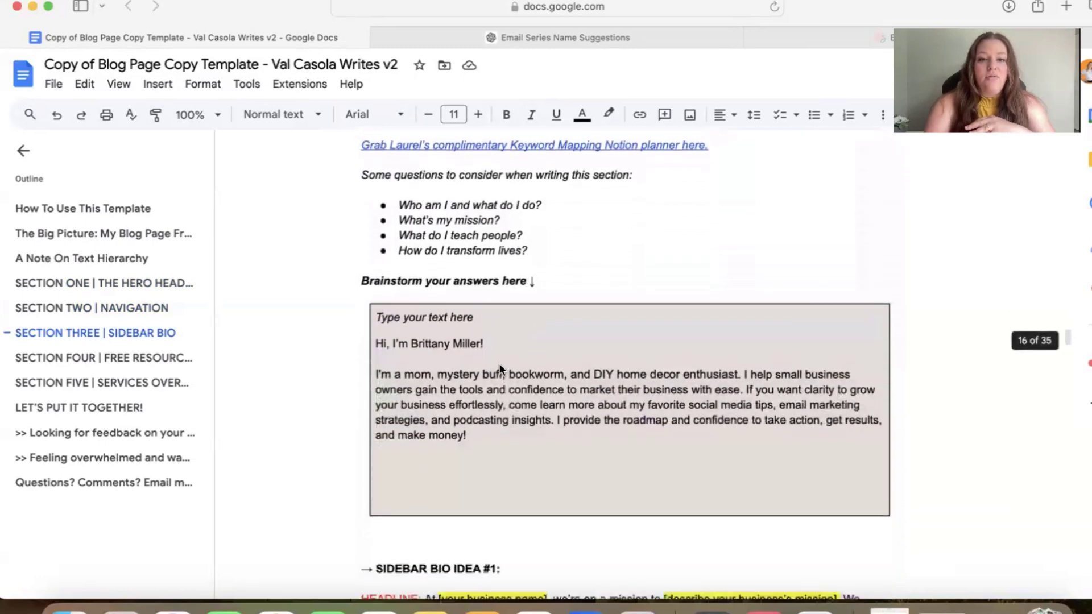
scroll(523, 466, "down", 6)
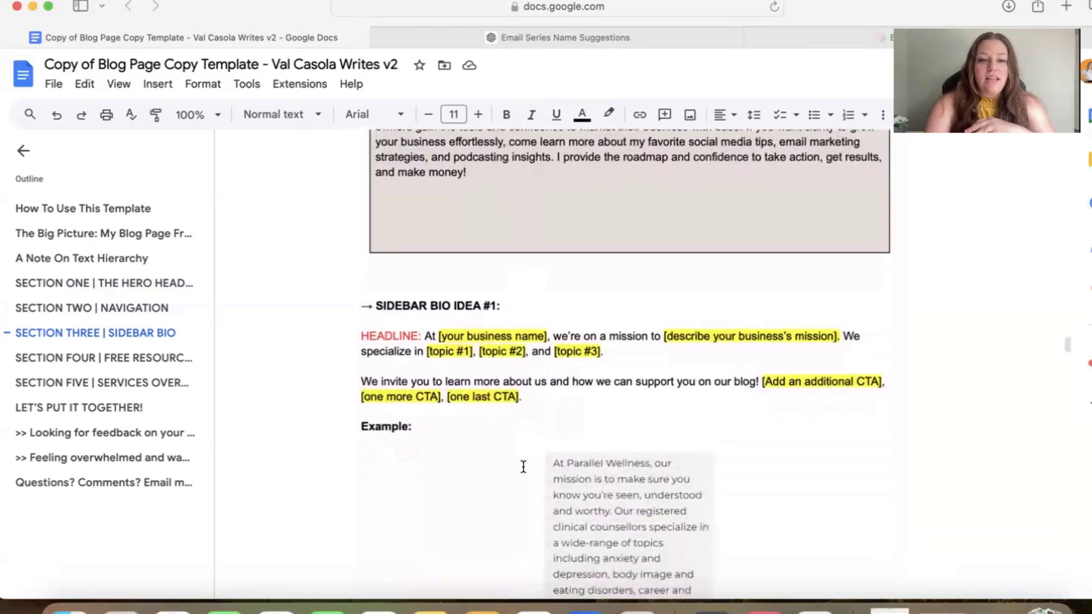
scroll(422, 290, "down", 2)
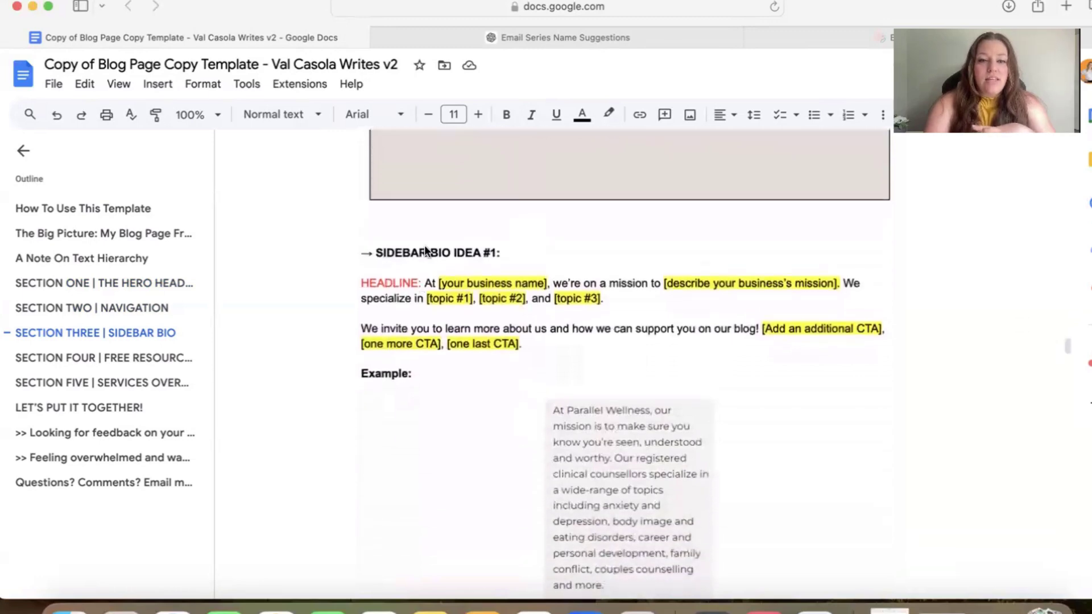
scroll(536, 361, "down", 3)
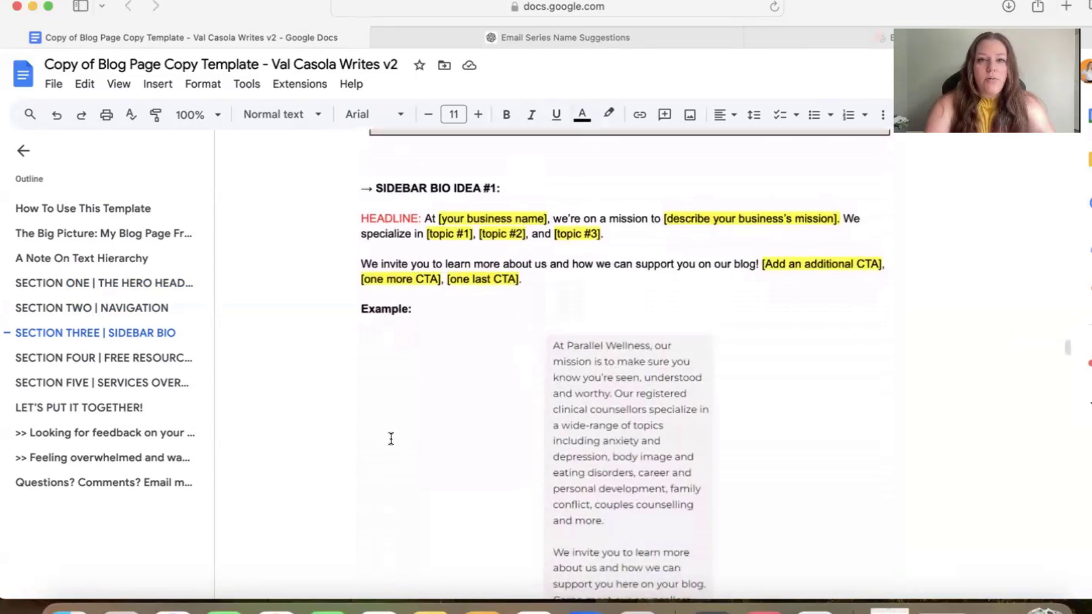
scroll(415, 407, "down", 1)
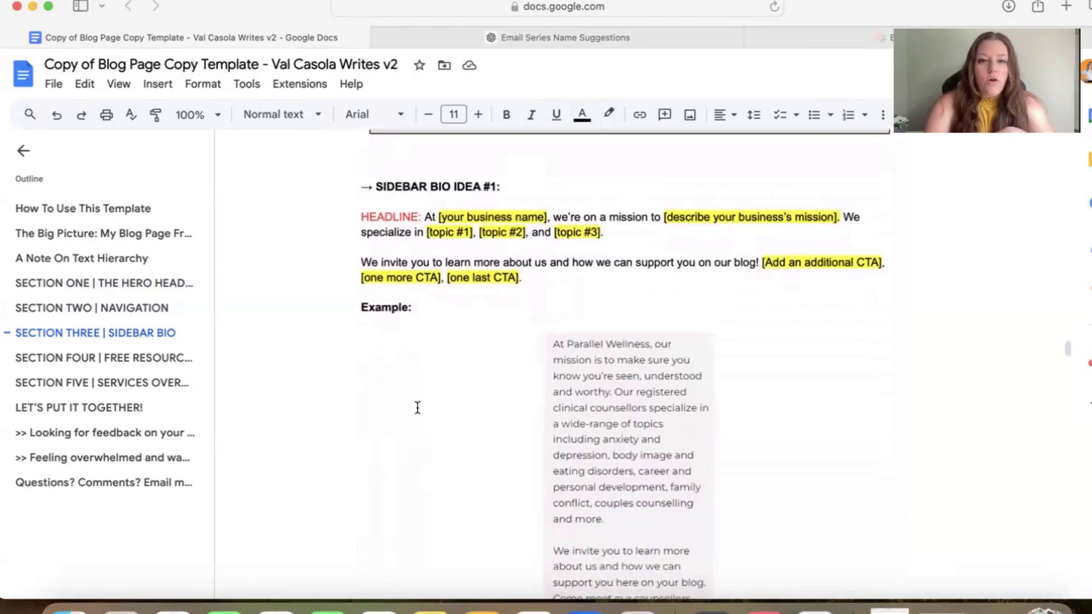
left_click(565, 39)
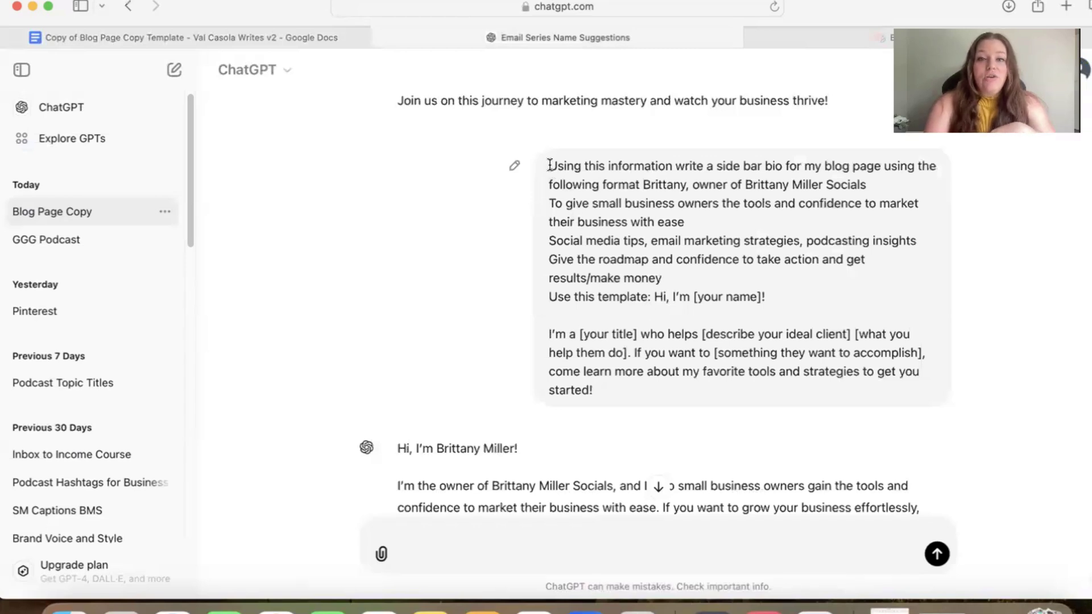
left_click_drag(550, 165, 648, 298)
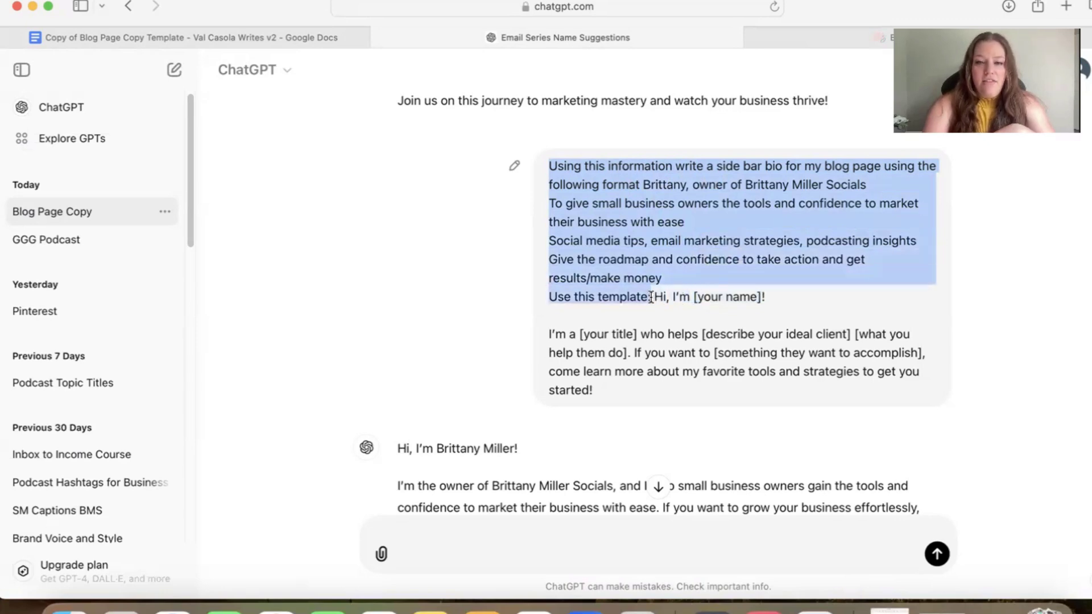
left_click(573, 298)
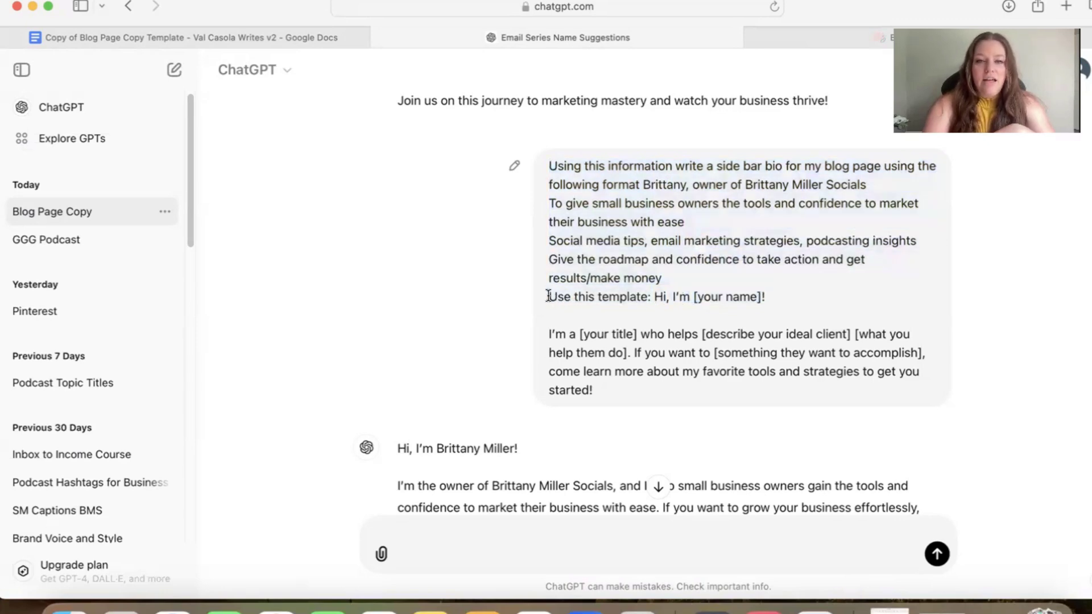
left_click_drag(548, 296, 626, 390)
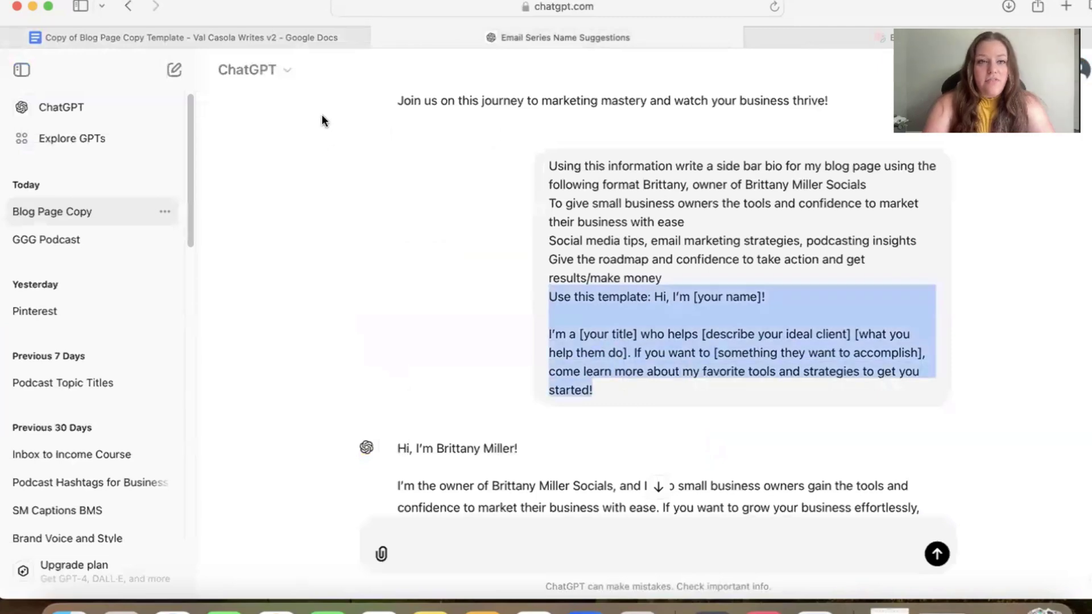
left_click(256, 38)
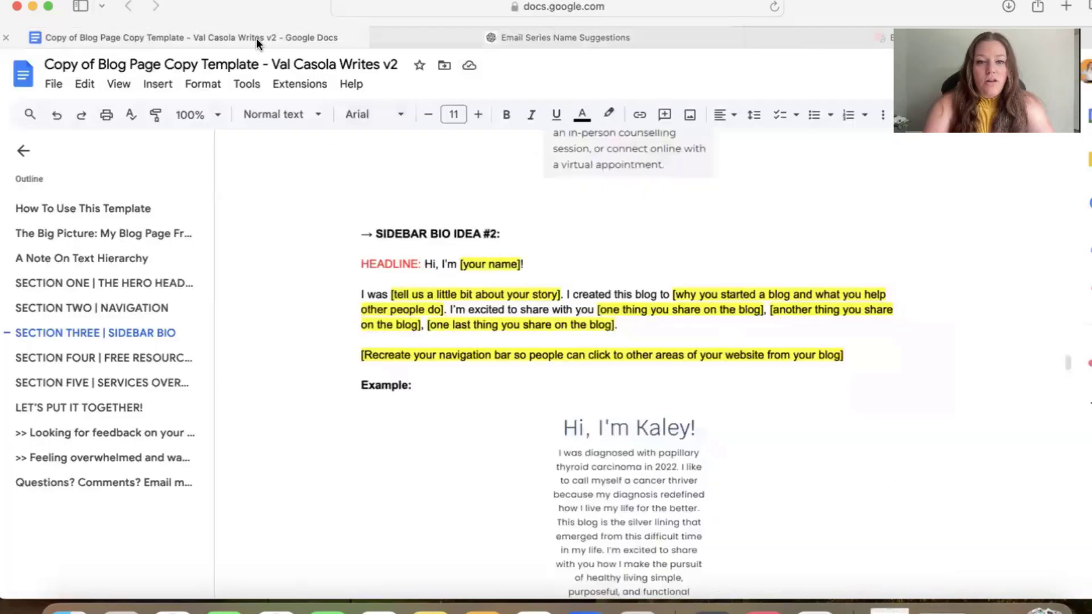
left_click(540, 39)
left_click(685, 297)
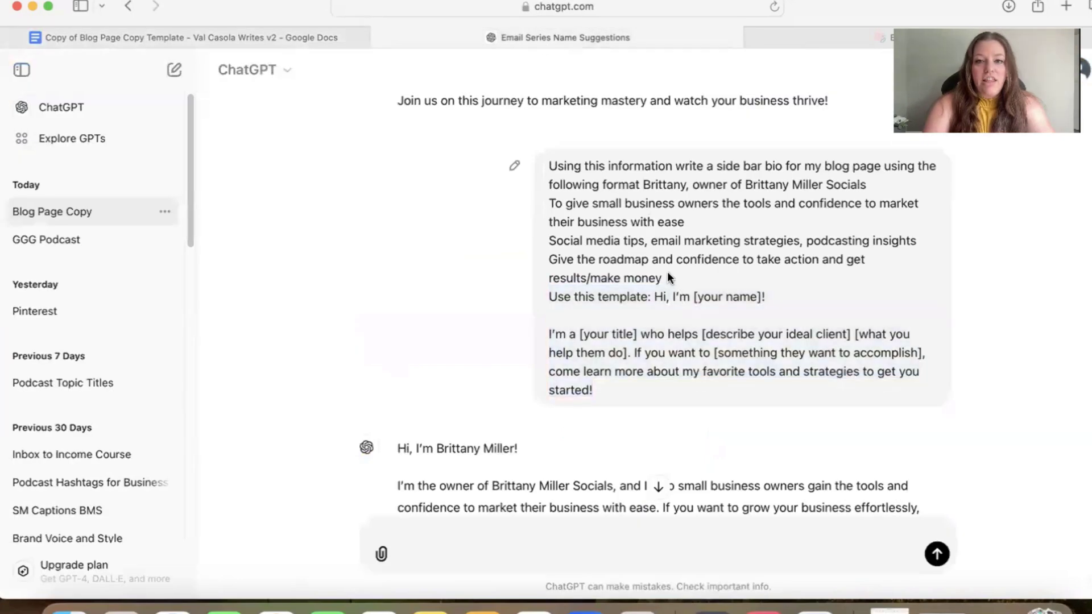
left_click_drag(667, 271, 645, 184)
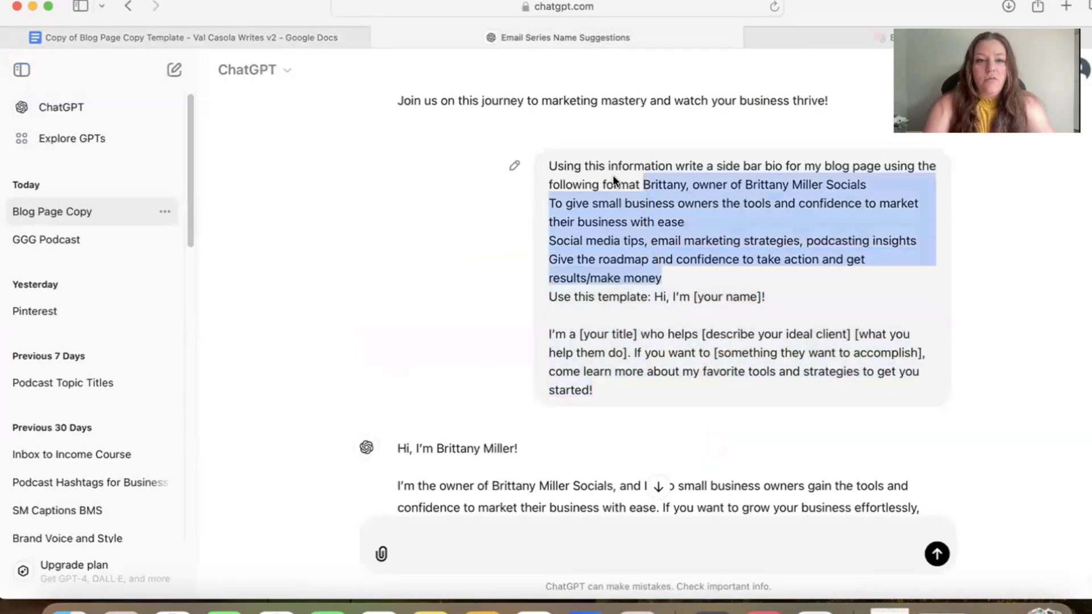
left_click(303, 36)
scroll(421, 237, "up", 10)
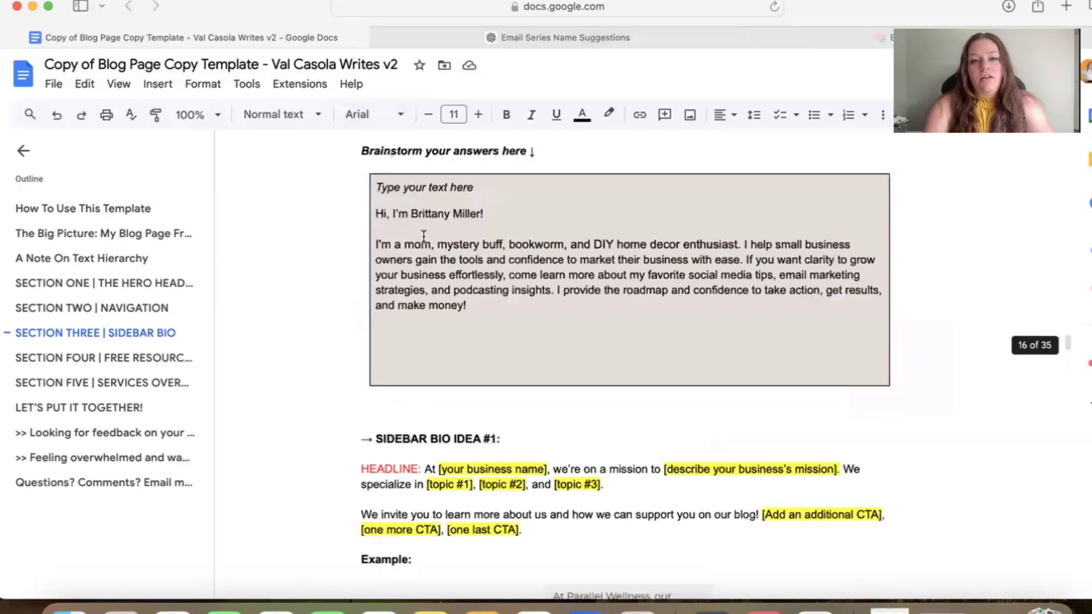
scroll(423, 235, "up", 3)
left_click(557, 39)
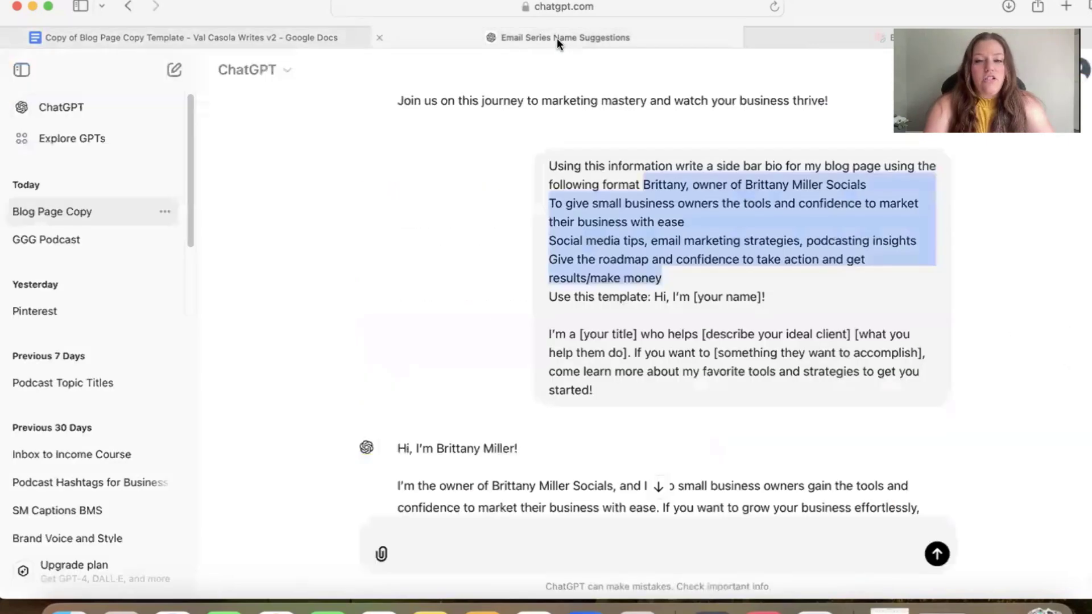
scroll(720, 365, "down", 5)
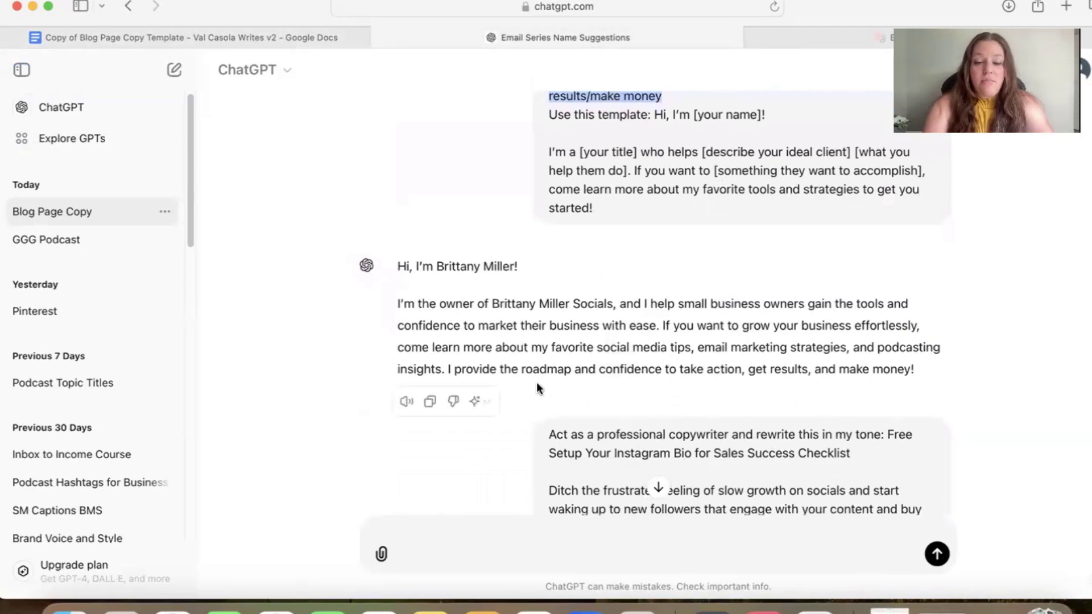
- Scroll the template past Sidebar Bio Ideas #2 and #3 to the empty 'Your Notebook | Sidebar Bio' box
left_click(256, 37)
scroll(391, 303, "down", 15)
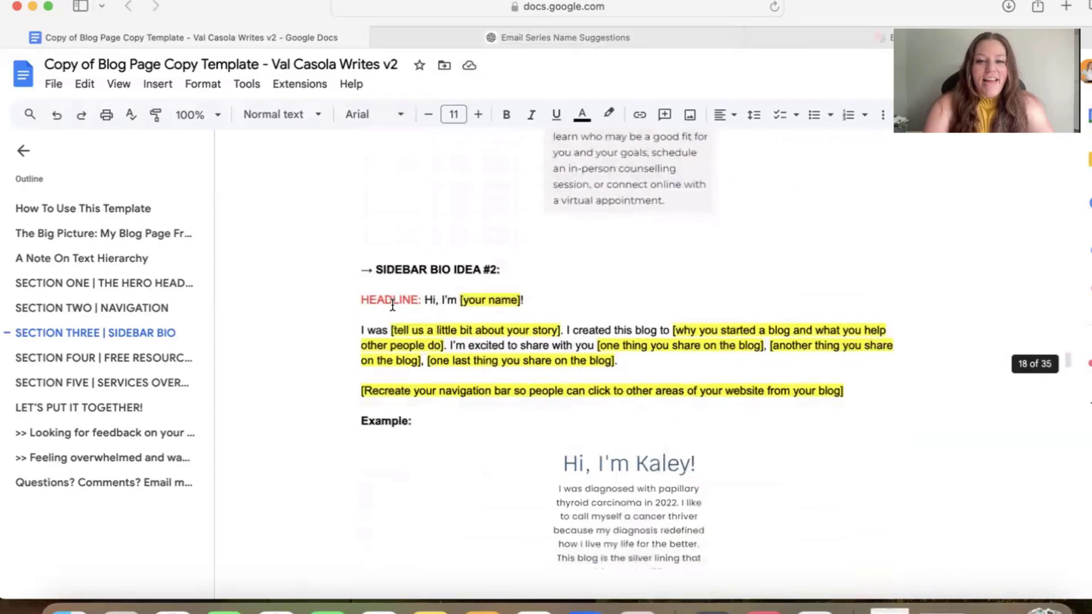
scroll(392, 305, "down", 15)
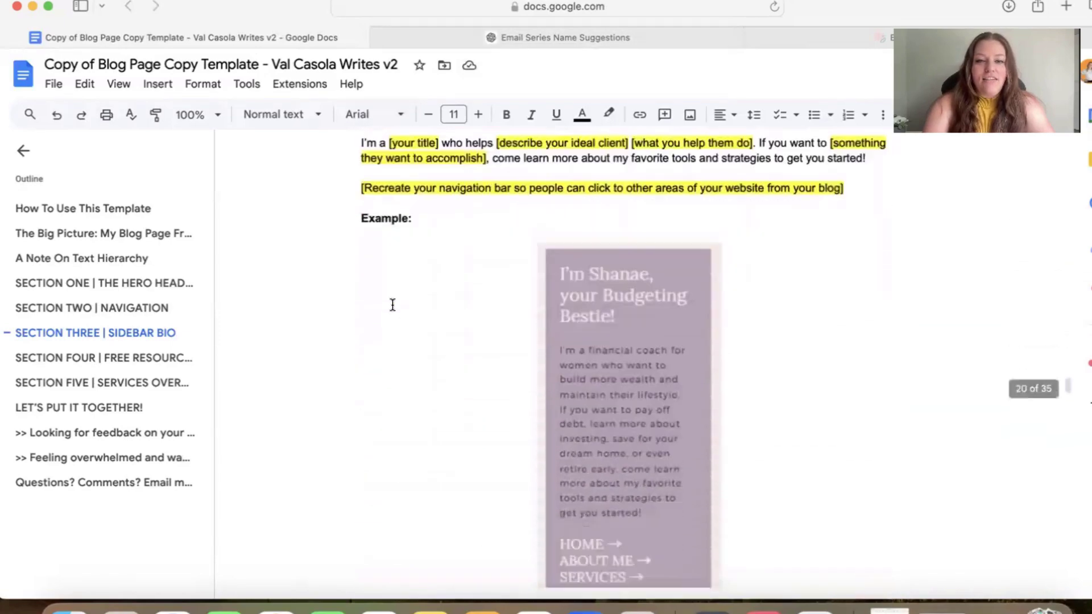
scroll(392, 305, "down", 10)
scroll(390, 305, "up", 4)
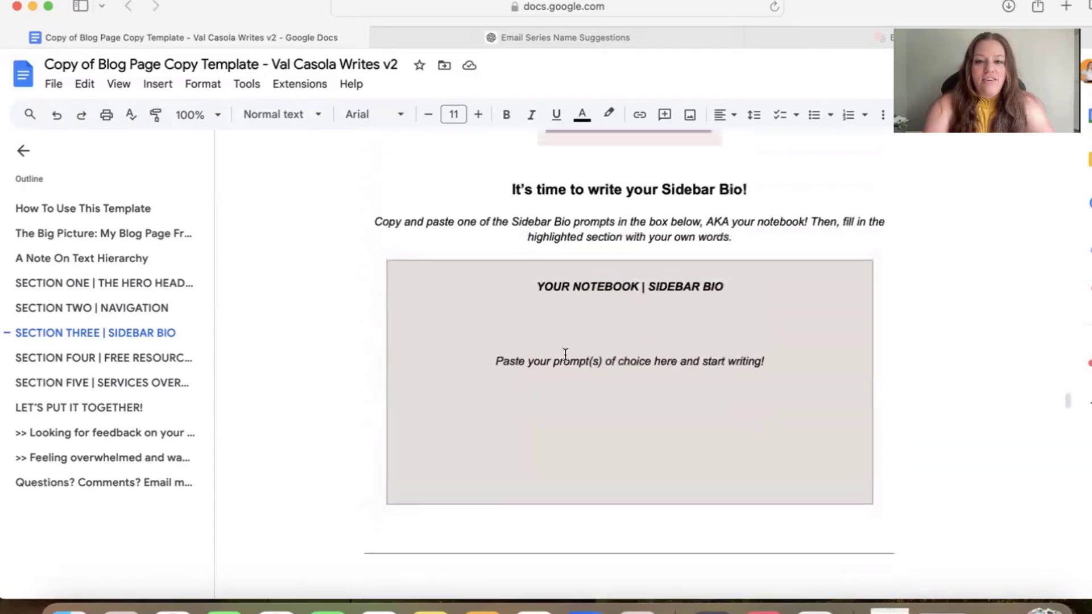
left_click(617, 38)
- Scroll the live blog page to its sidebar bio, post cards and Most Popular Marketing Solutions section
left_click(880, 38)
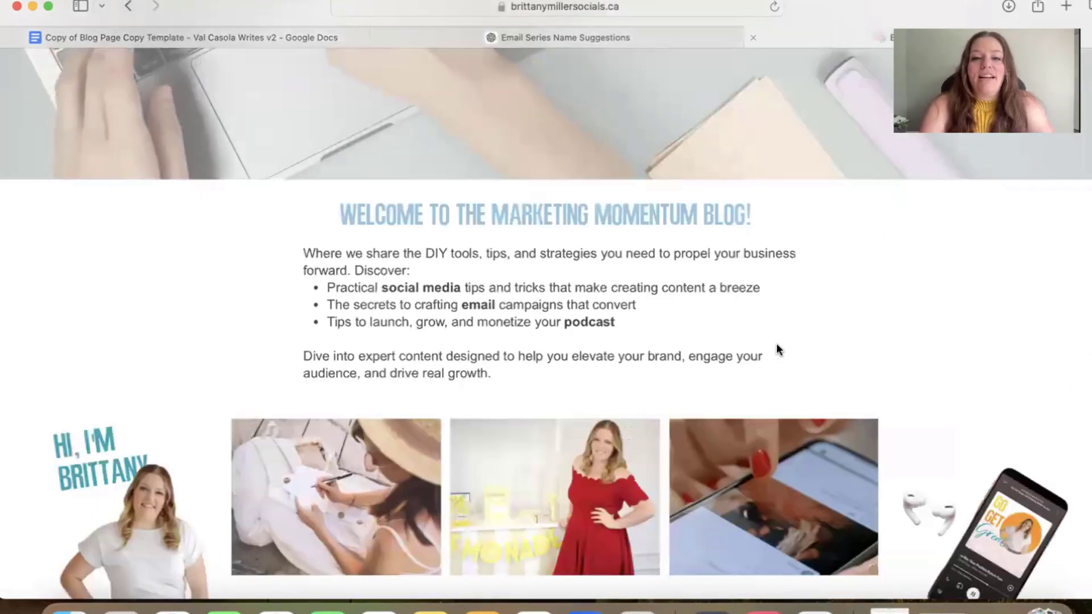
scroll(777, 343, "down", 6)
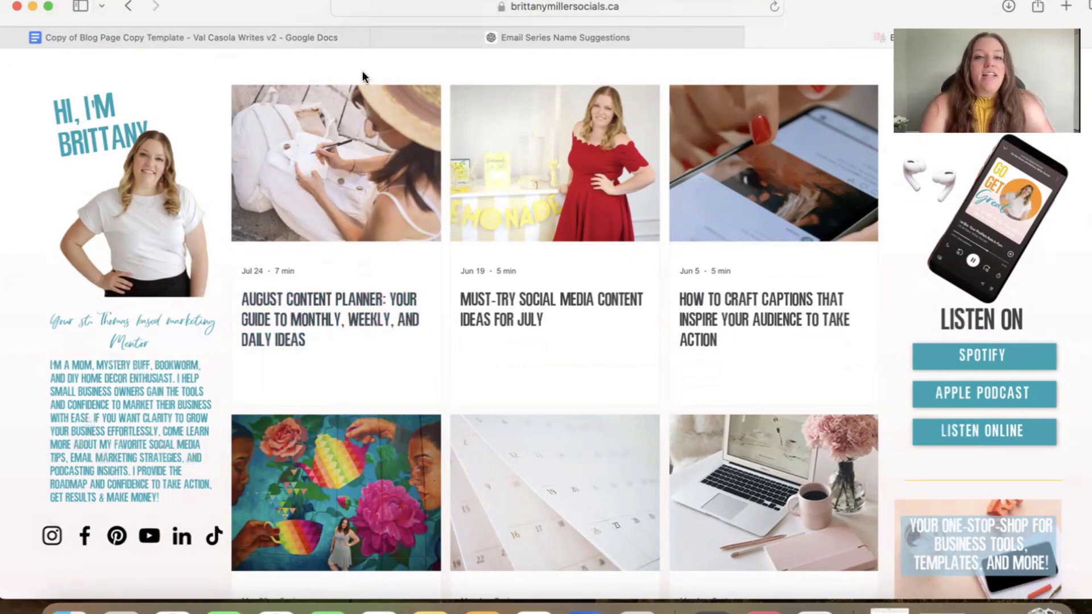
left_click(305, 41)
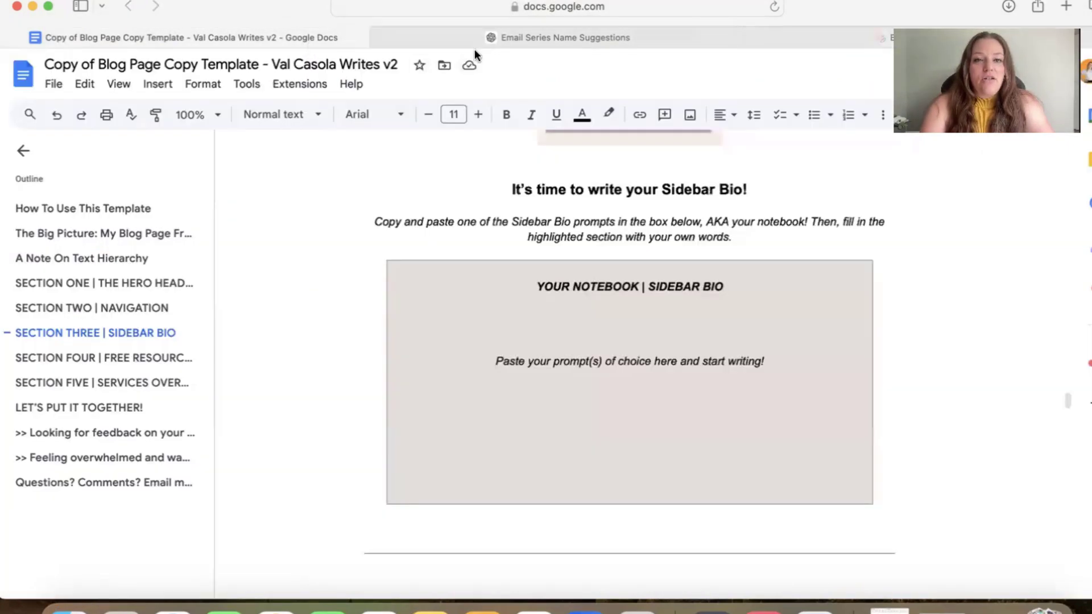
scroll(507, 179, "up", 5)
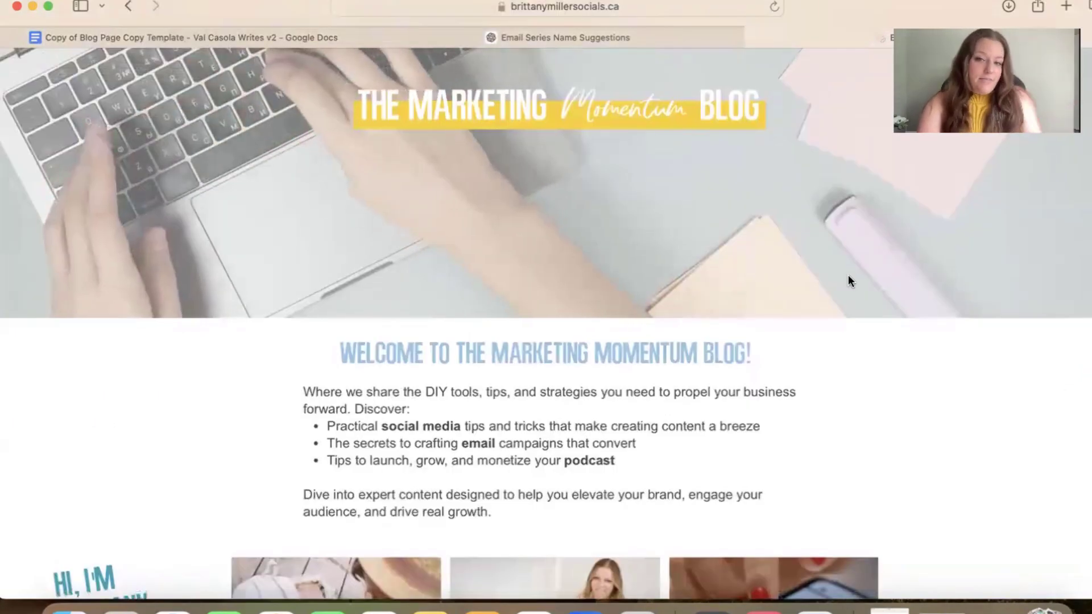
scroll(848, 275, "down", 1)
scroll(848, 281, "down", 4)
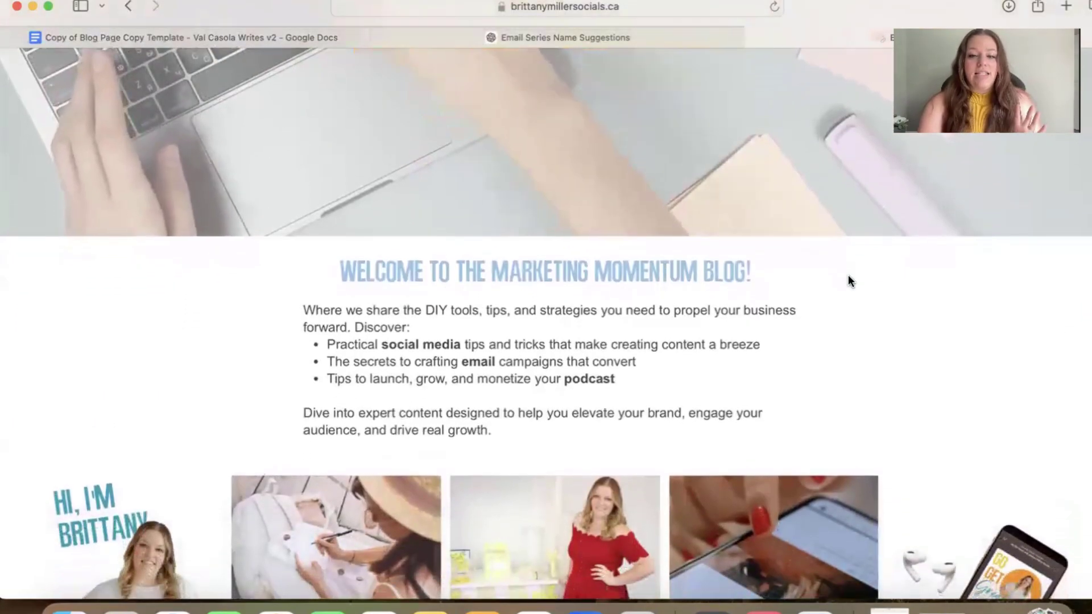
scroll(650, 294, "down", 20)
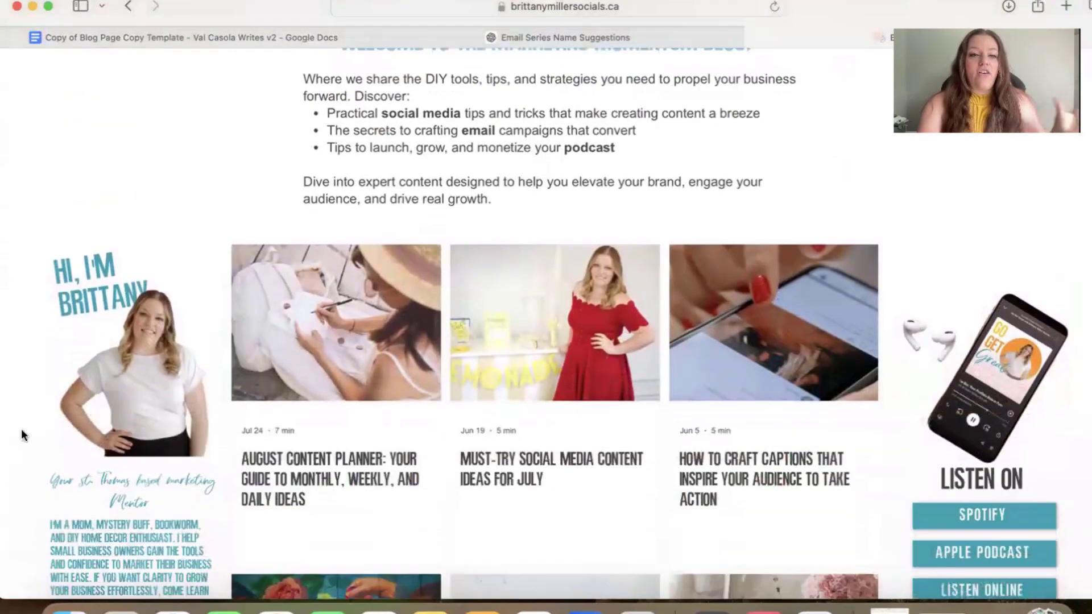
scroll(51, 527, "down", 20)
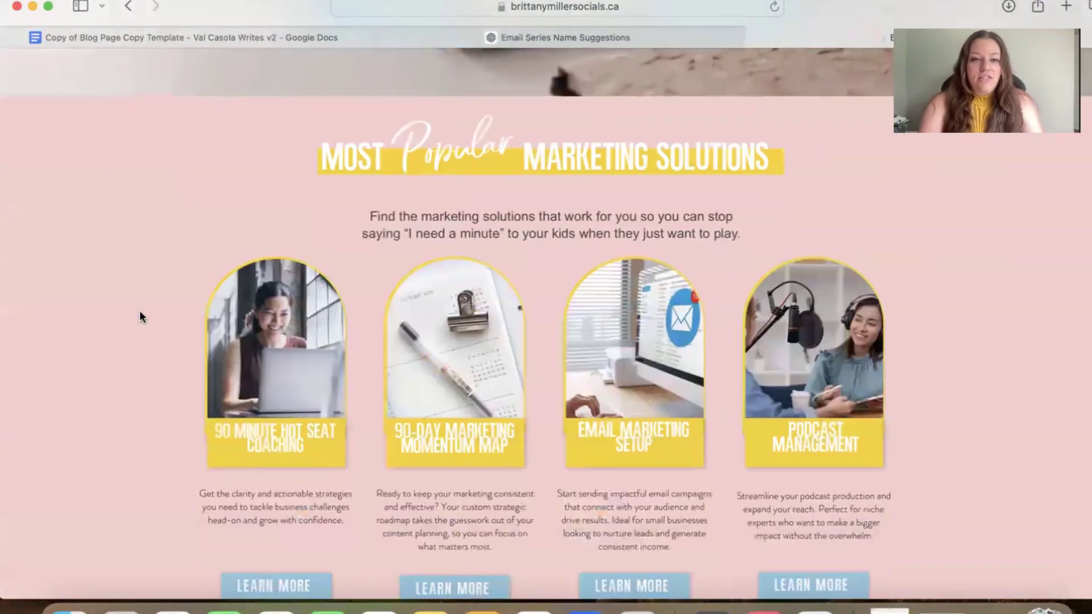
scroll(139, 312, "down", 5)
scroll(140, 316, "down", 5)
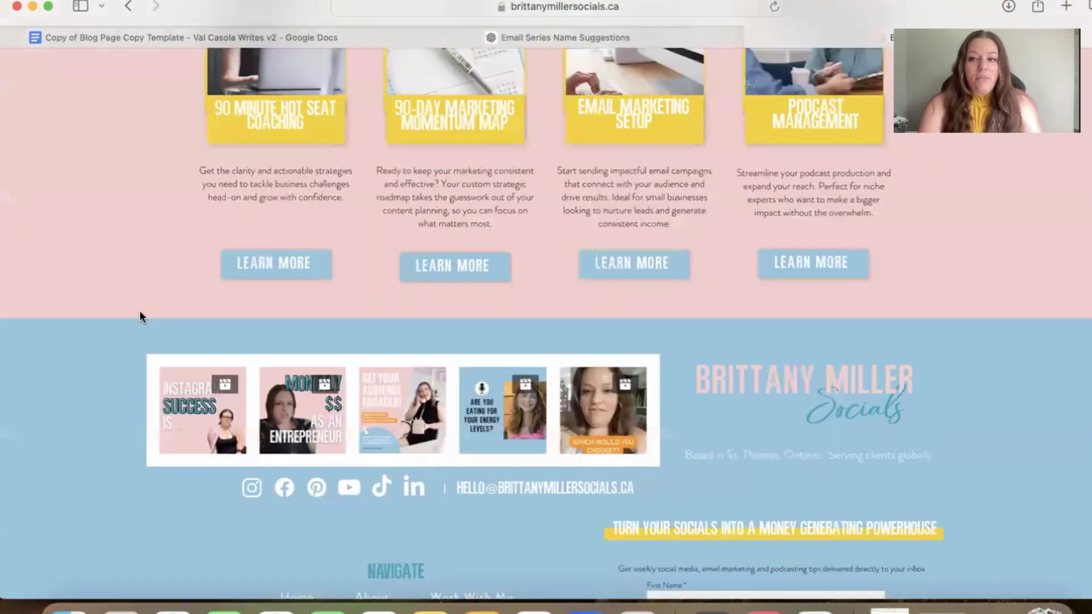
scroll(140, 316, "up", 20)
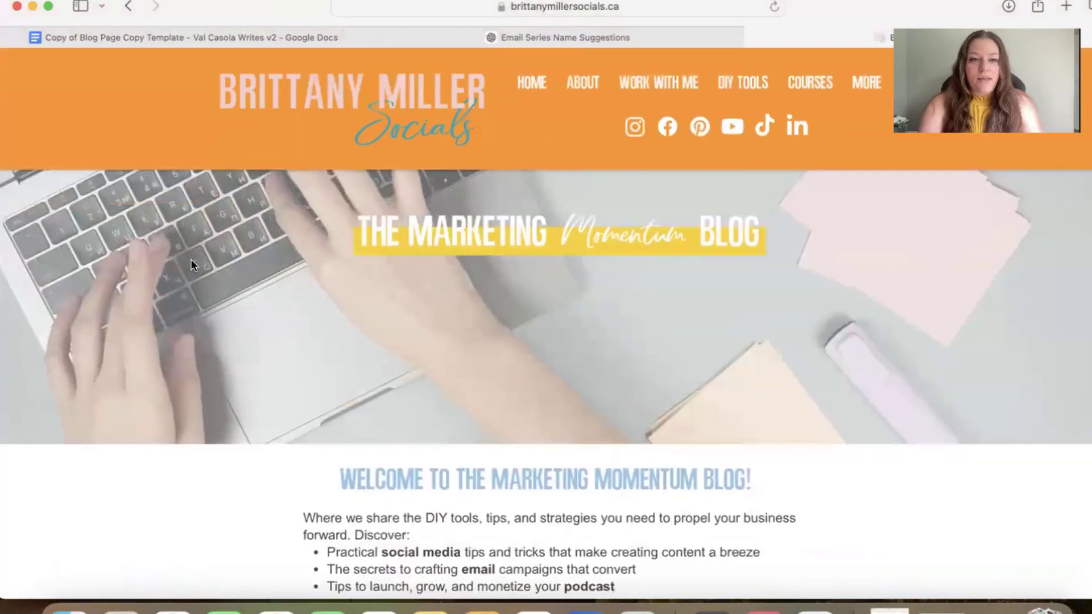